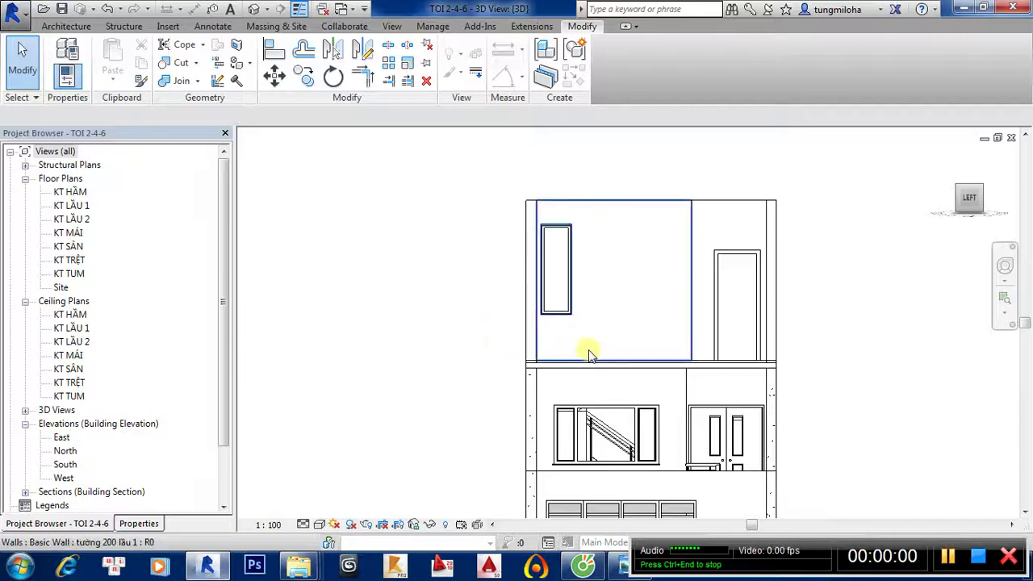
Set the upper-floor M_Fixed 600x1800 window's Sill Height to 970, then bring up Edit Type.
{"action": "scroll", "coordinate": [634, 344], "scroll_direction": "up", "scroll_amount": 1}
{"action": "scroll", "coordinate": [685, 304], "scroll_direction": "up", "scroll_amount": 1}
{"action": "left_click", "coordinate": [530, 299]}
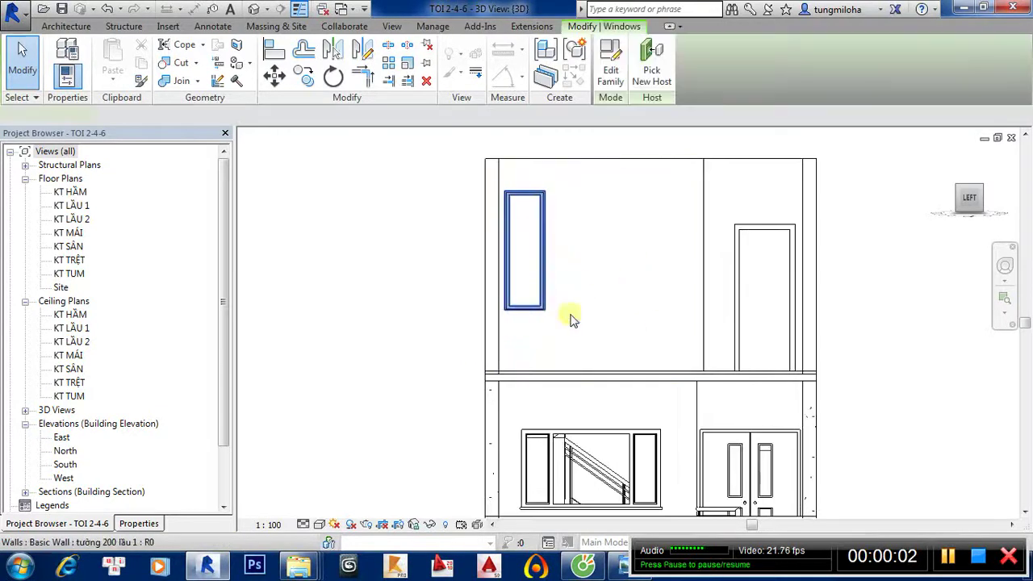
{"action": "left_click", "coordinate": [138, 523]}
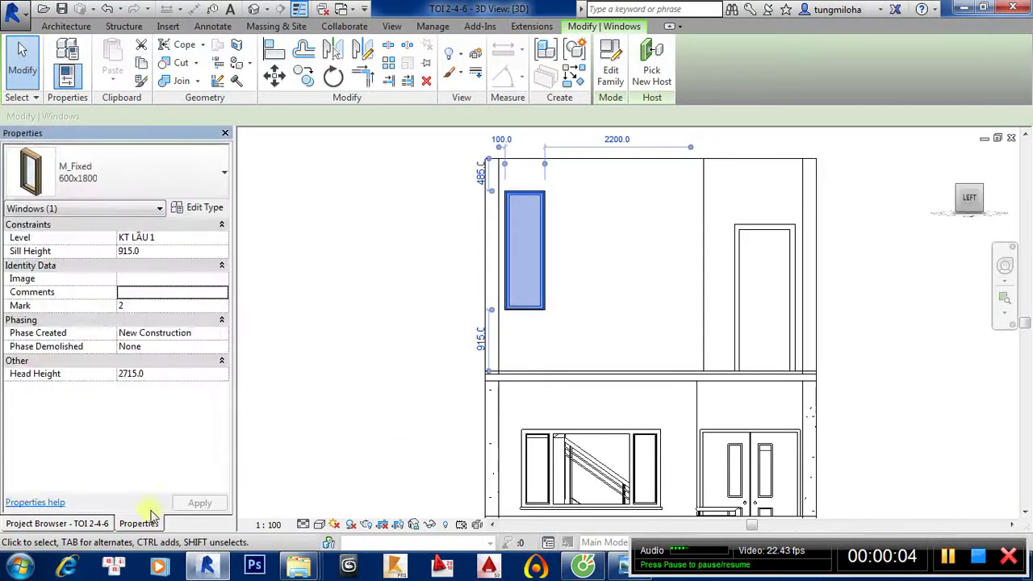
{"action": "left_click", "coordinate": [167, 250]}
{"action": "type", "text": "970"}
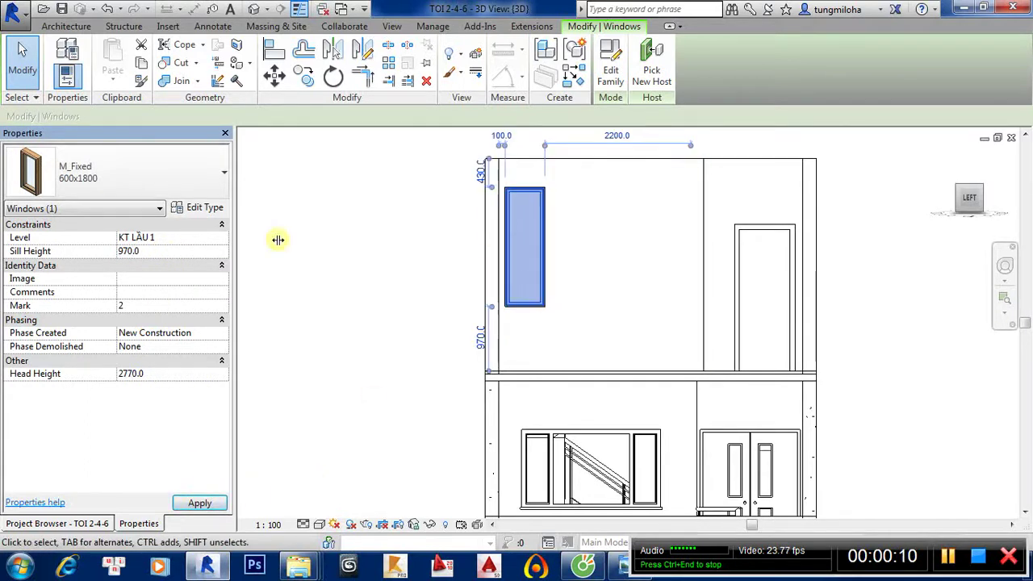
{"action": "left_click", "coordinate": [203, 207]}
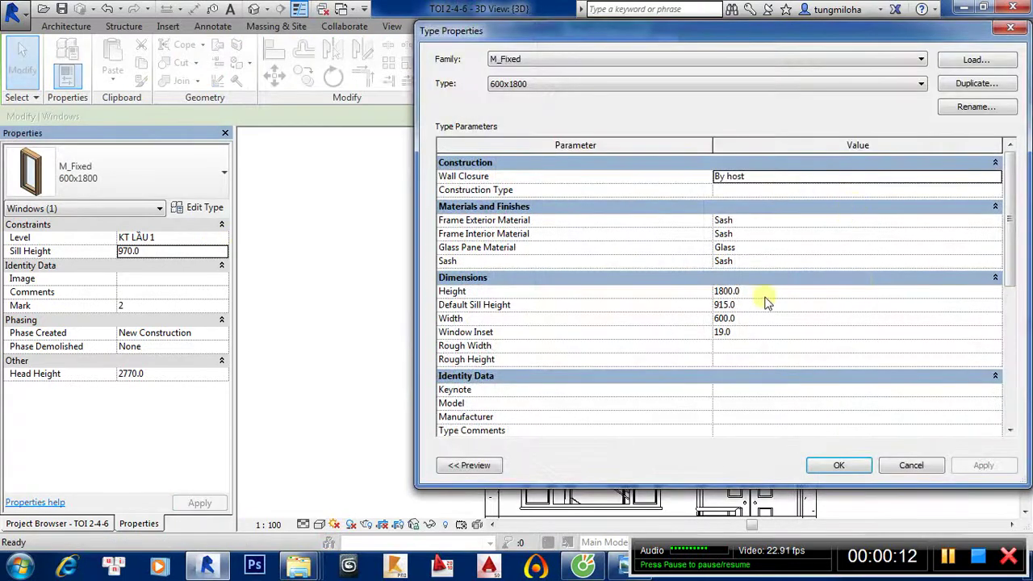
Create window type 600x1600 with Height 1600, making the head height 2570.
{"action": "left_click", "coordinate": [969, 106]}
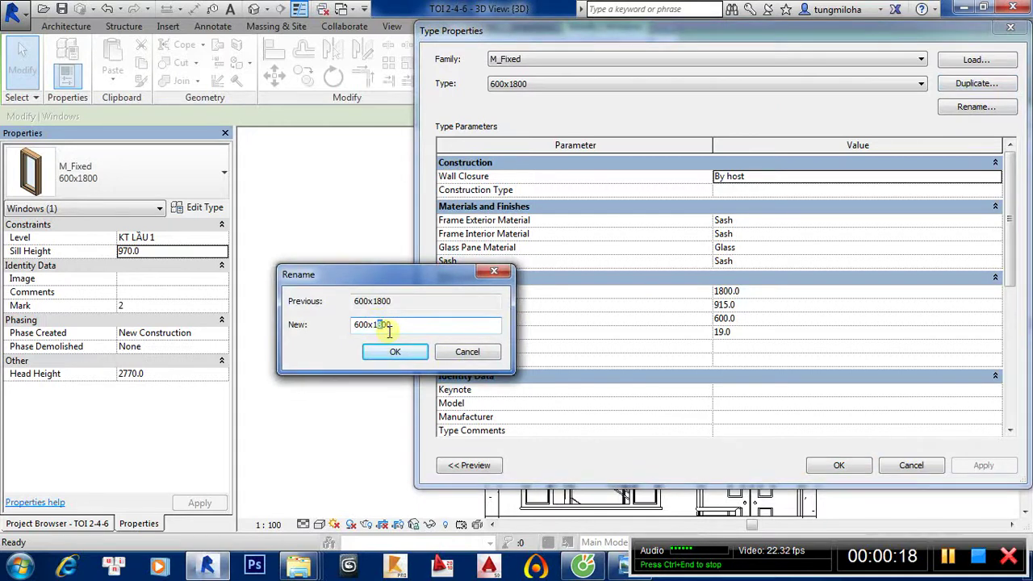
{"action": "left_click", "coordinate": [394, 353]}
{"action": "left_click", "coordinate": [748, 296]}
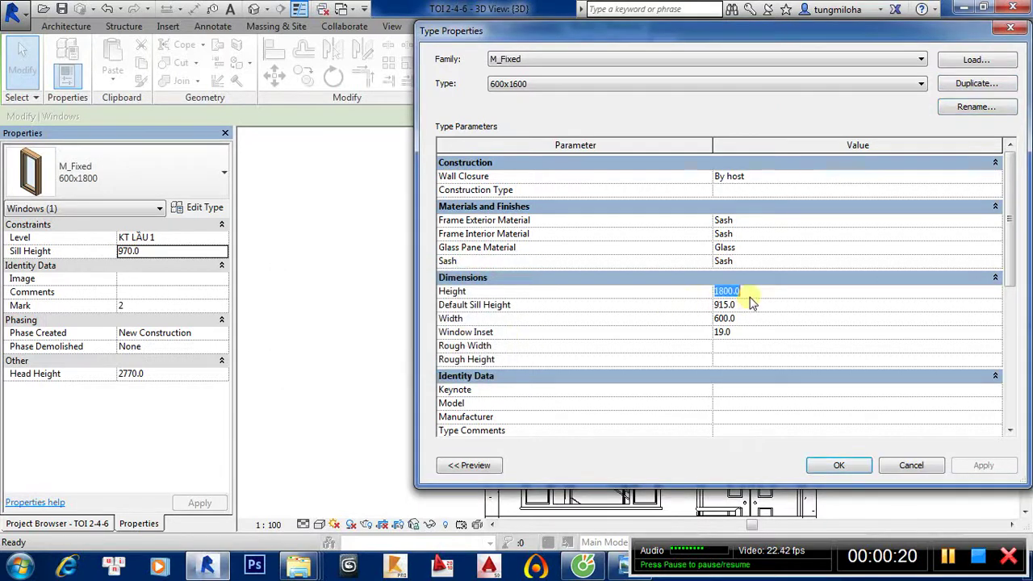
{"action": "type", "text": "1"}
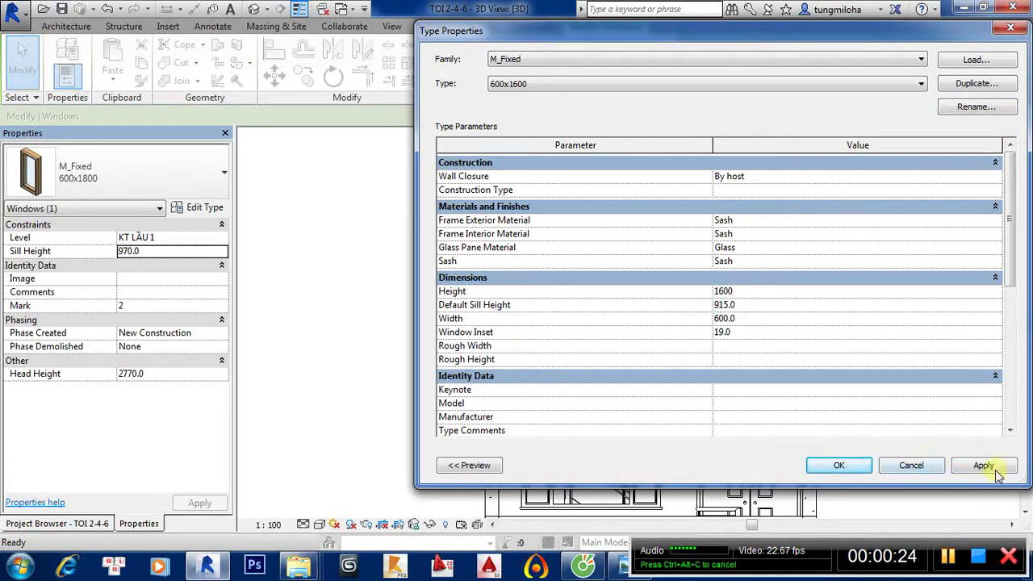
{"action": "left_click", "coordinate": [839, 465]}
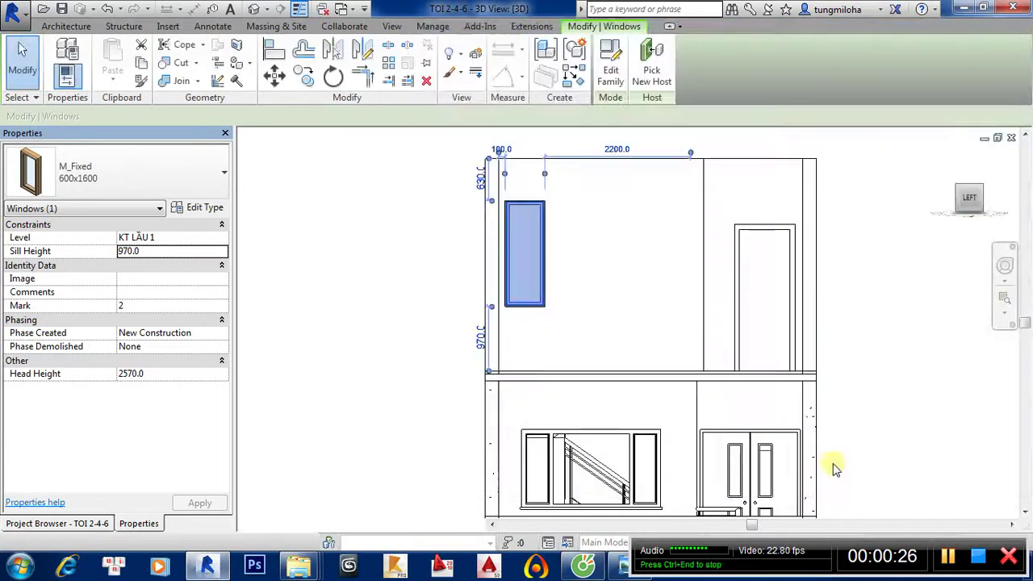
Deselect the window and select the upper-floor door.
{"action": "key", "text": "Escape"}
{"action": "scroll", "coordinate": [650, 314], "scroll_direction": "up", "scroll_amount": 1}
{"action": "scroll", "coordinate": [574, 302], "scroll_direction": "up", "scroll_amount": 2}
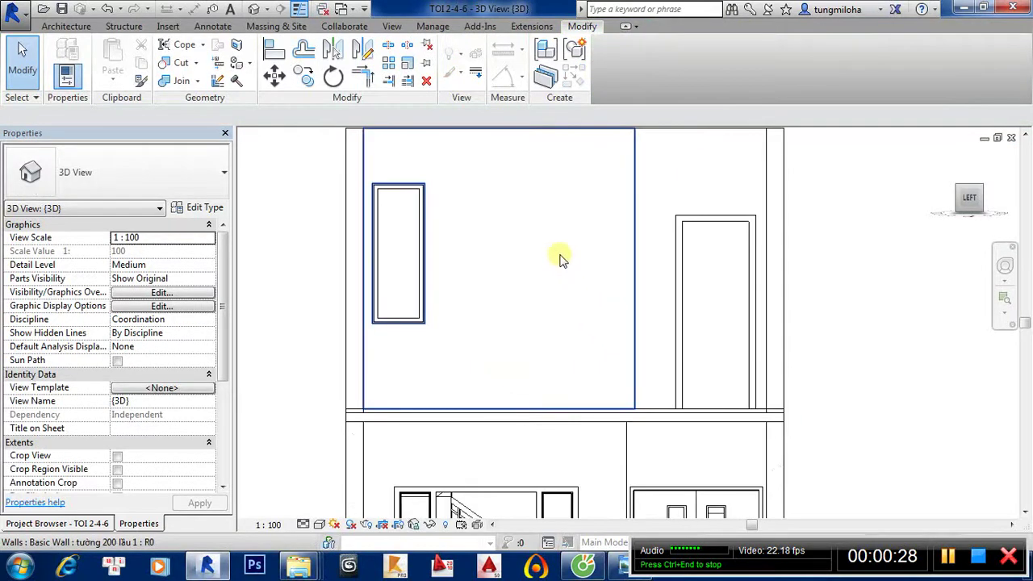
{"action": "left_click", "coordinate": [425, 239]}
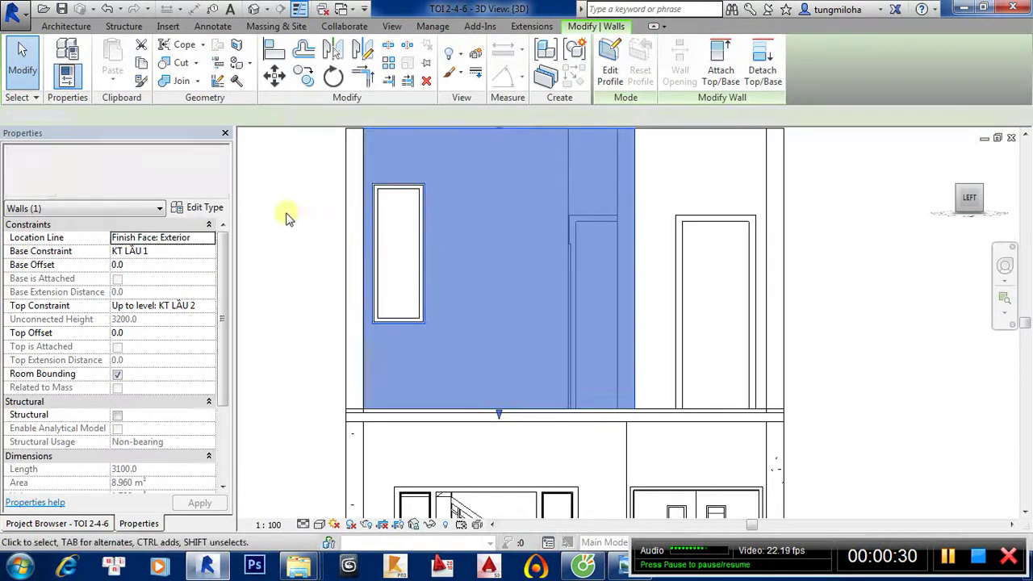
{"action": "left_click", "coordinate": [380, 203]}
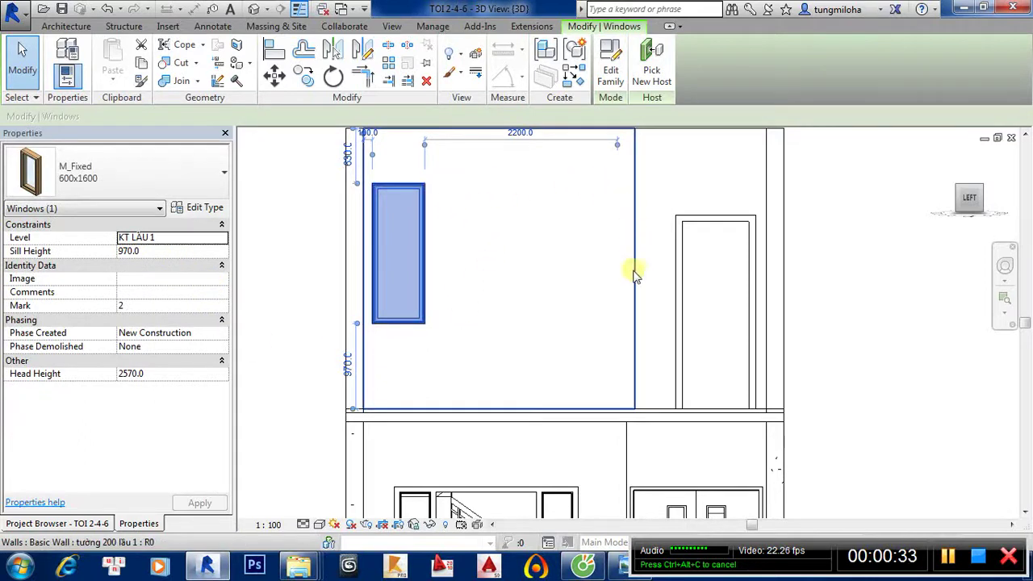
{"action": "left_click", "coordinate": [295, 246]}
{"action": "left_click", "coordinate": [719, 230]}
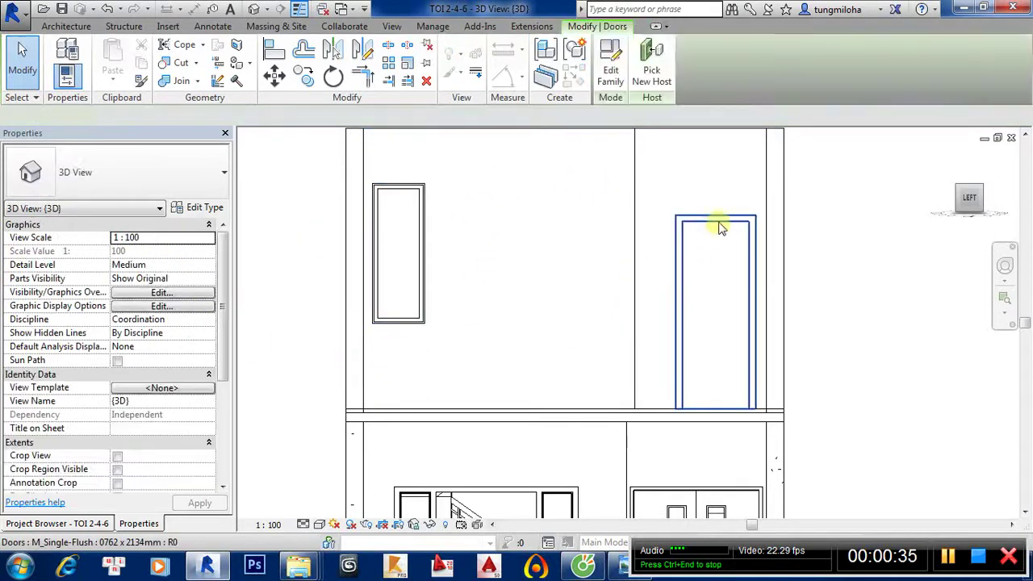
Set the 0762 x 2134mm door type's Height to 2570 and apply it.
{"action": "left_click", "coordinate": [156, 442]}
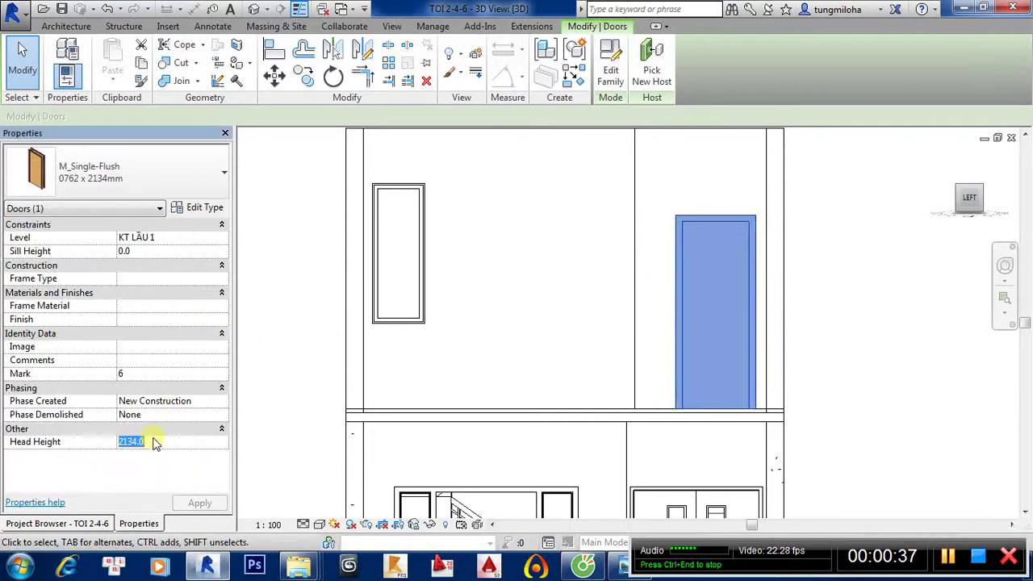
{"action": "left_click", "coordinate": [202, 208]}
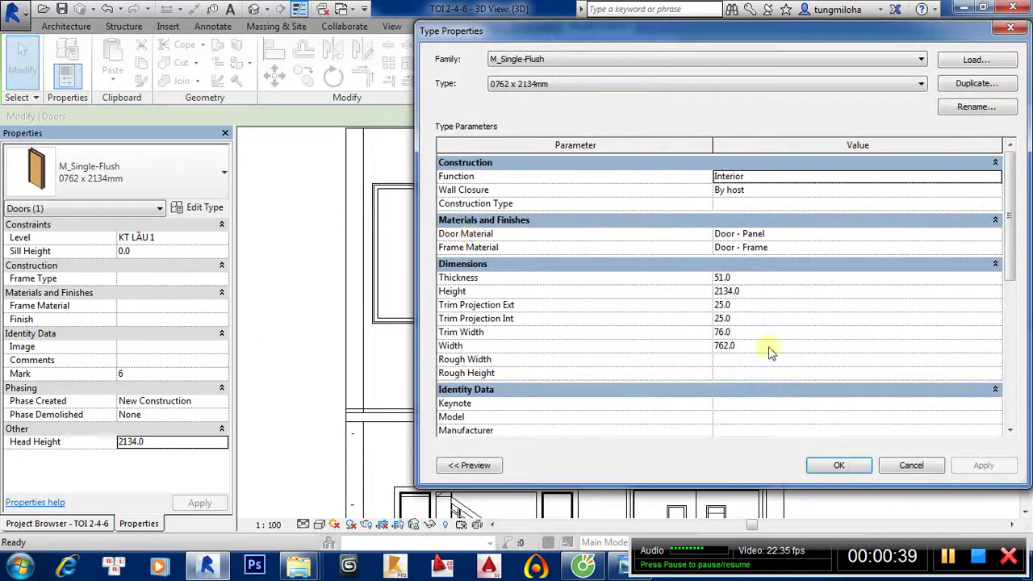
{"action": "left_click", "coordinate": [749, 292]}
{"action": "type", "text": "2570"}
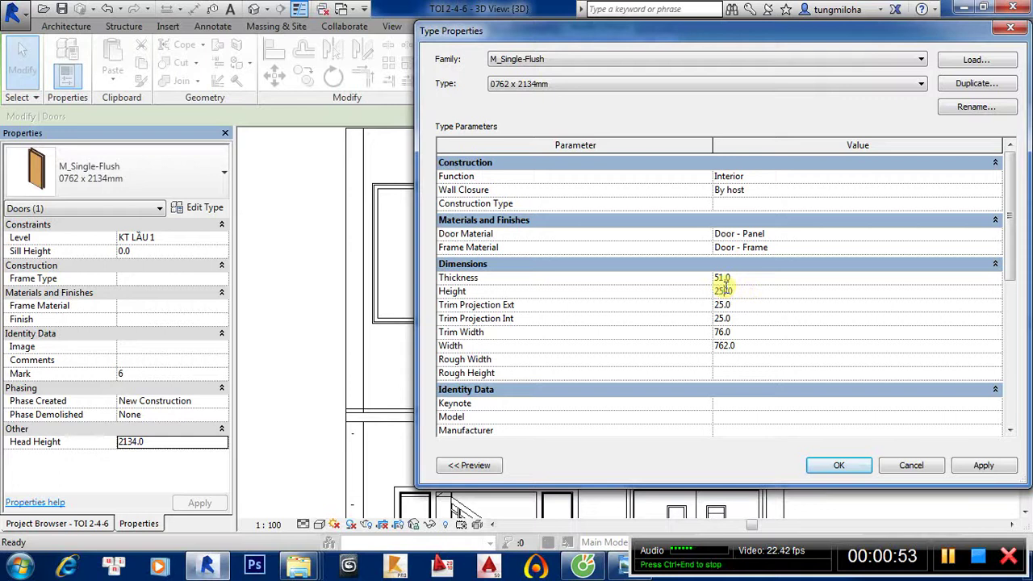
{"action": "left_click", "coordinate": [979, 476]}
{"action": "left_click", "coordinate": [861, 468]}
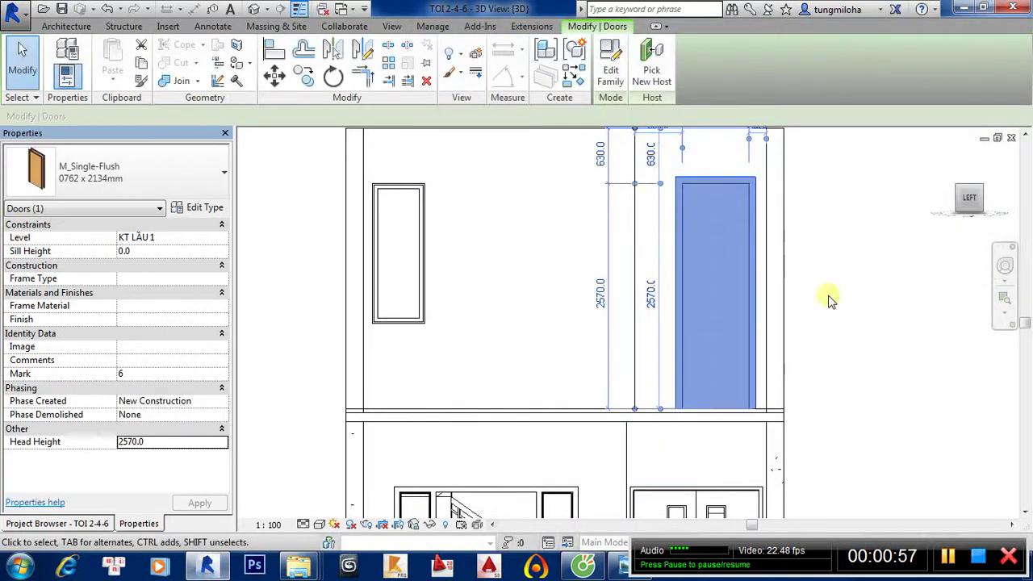
Deselect the door and select the upper-floor wall.
{"action": "left_click", "coordinate": [867, 253]}
{"action": "scroll", "coordinate": [860, 300], "scroll_direction": "down", "scroll_amount": 1}
{"action": "scroll", "coordinate": [838, 312], "scroll_direction": "down", "scroll_amount": 2}
{"action": "scroll", "coordinate": [737, 281], "scroll_direction": "up", "scroll_amount": 2}
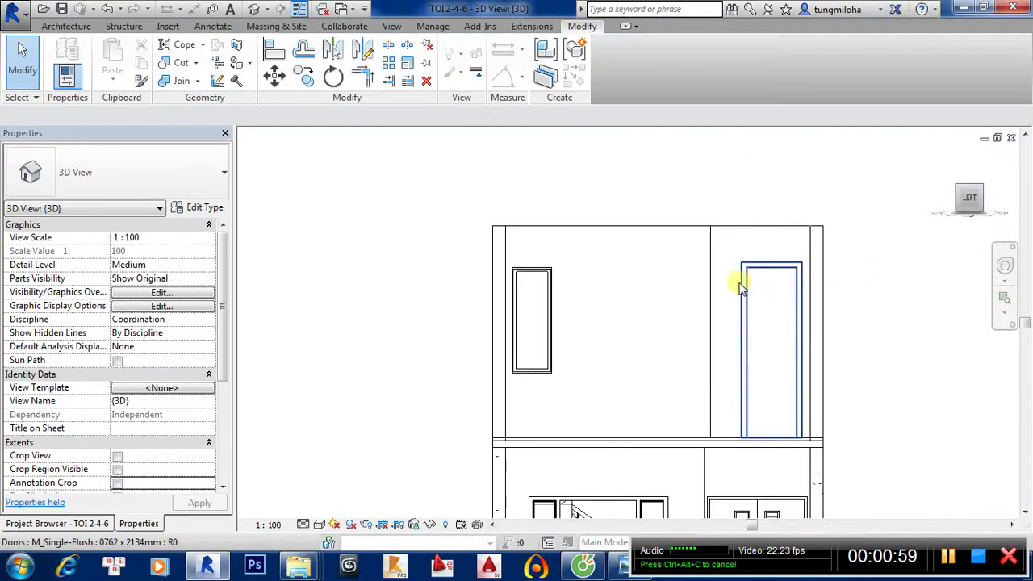
{"action": "scroll", "coordinate": [743, 290], "scroll_direction": "up", "scroll_amount": 1}
{"action": "scroll", "coordinate": [835, 307], "scroll_direction": "up", "scroll_amount": 1}
{"action": "scroll", "coordinate": [780, 307], "scroll_direction": "down", "scroll_amount": 2}
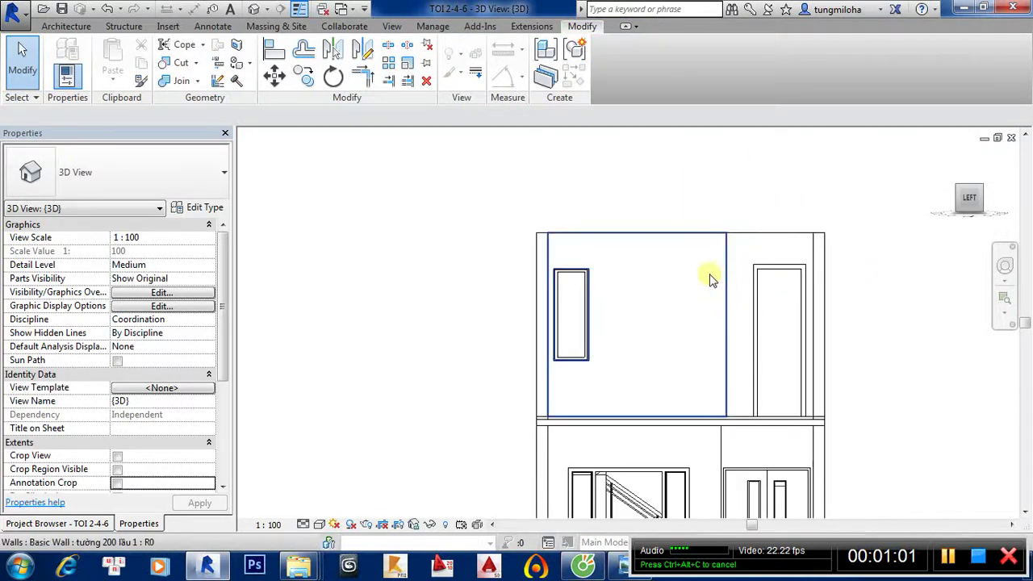
{"action": "middle_click_drag", "start_coordinate": [677, 289], "coordinate": [642, 270]}
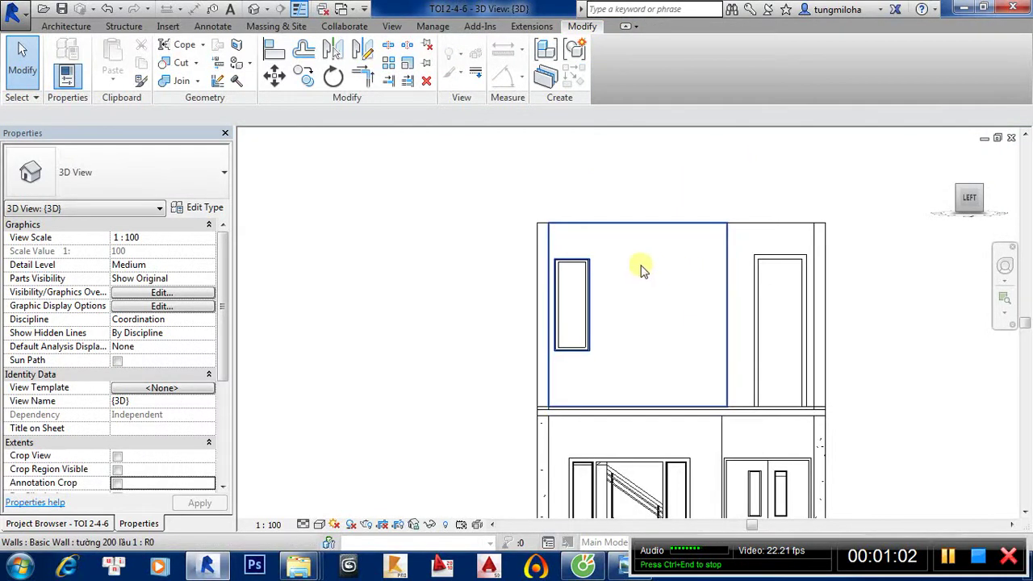
{"action": "left_click", "coordinate": [723, 274]}
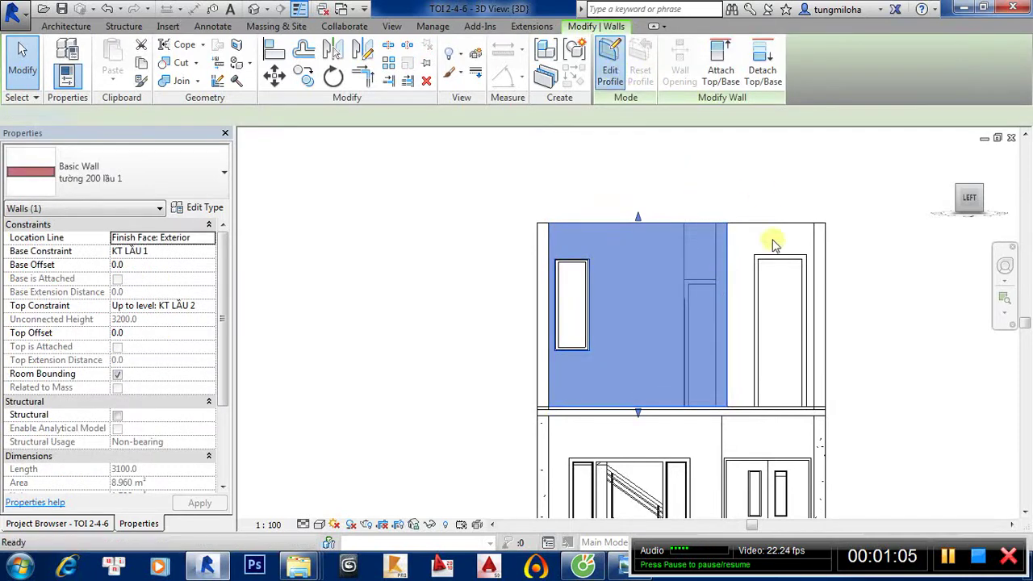
{"action": "scroll", "coordinate": [749, 259], "scroll_direction": "up", "scroll_amount": 2}
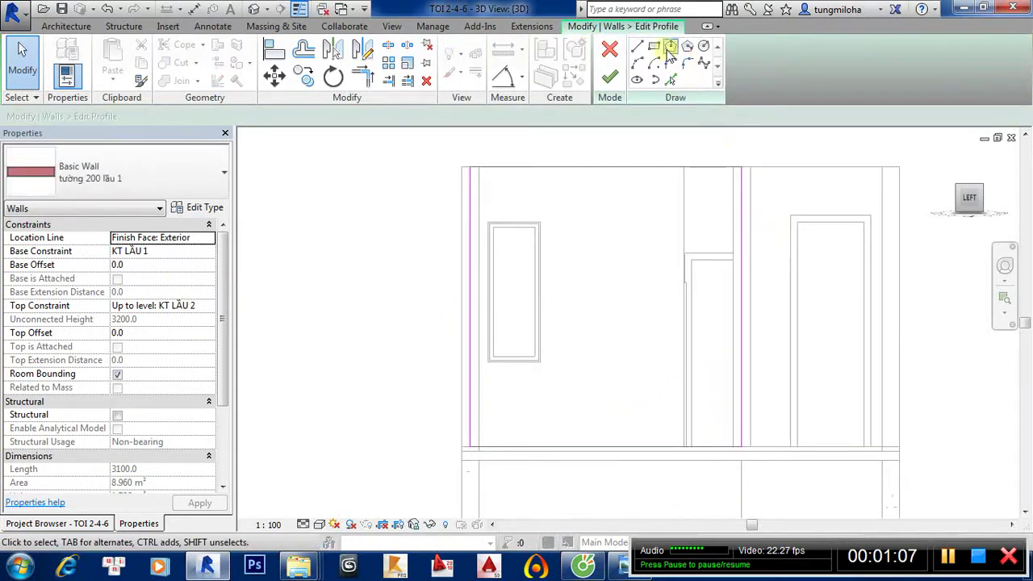
Sketch a rectangle in the wall profile starting at the window's top-left corner.
{"action": "left_click", "coordinate": [654, 46]}
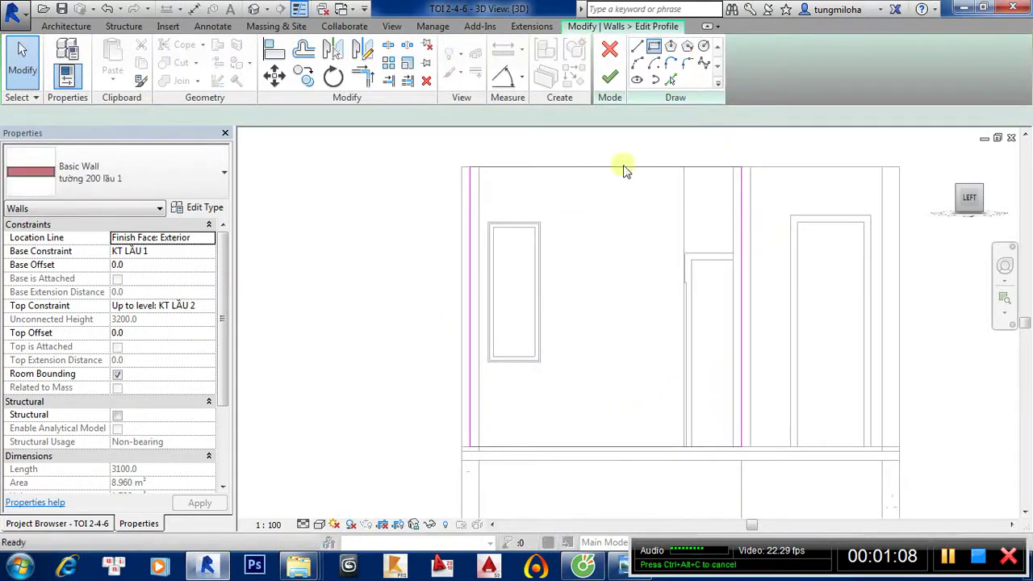
{"action": "left_click", "coordinate": [531, 221]}
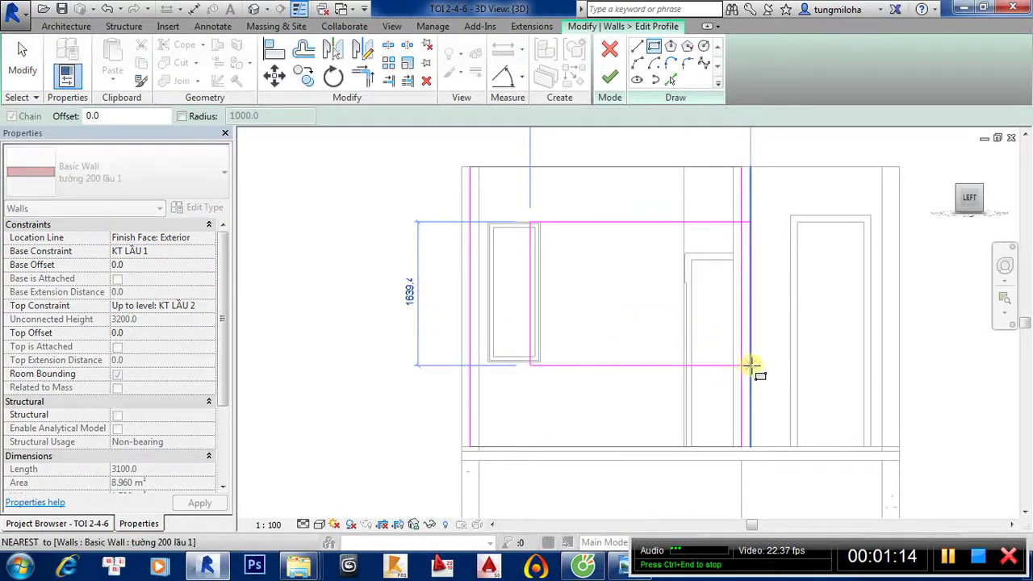
{"action": "left_click", "coordinate": [750, 365]}
{"action": "key", "text": "Escape"}
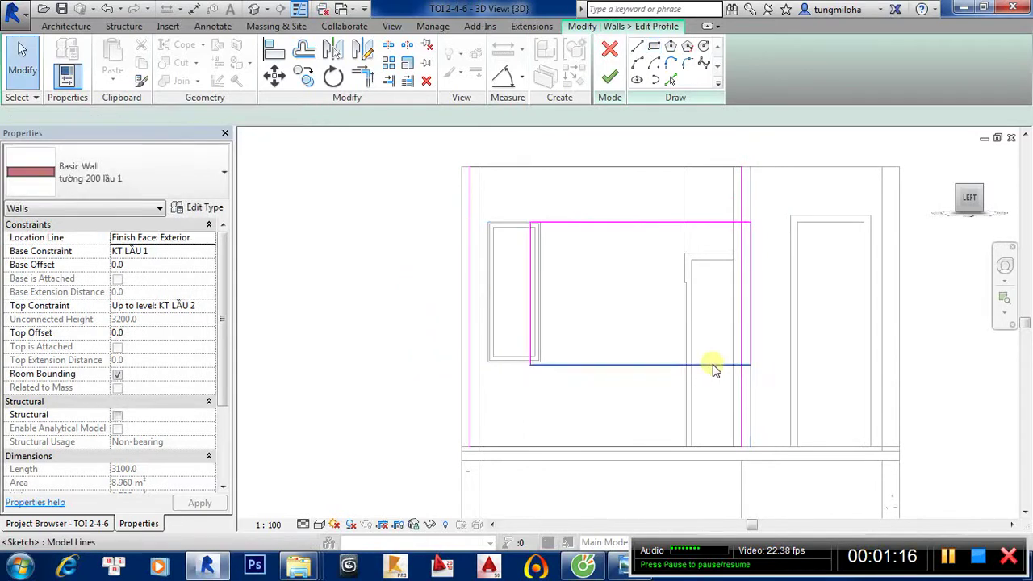
Offset the rectangle's bottom sketch line to 970.
{"action": "left_click", "coordinate": [713, 369]}
{"action": "scroll", "coordinate": [772, 433], "scroll_direction": "up", "scroll_amount": 1}
{"action": "scroll", "coordinate": [772, 433], "scroll_direction": "up", "scroll_amount": 1}
{"action": "left_click", "coordinate": [773, 386]}
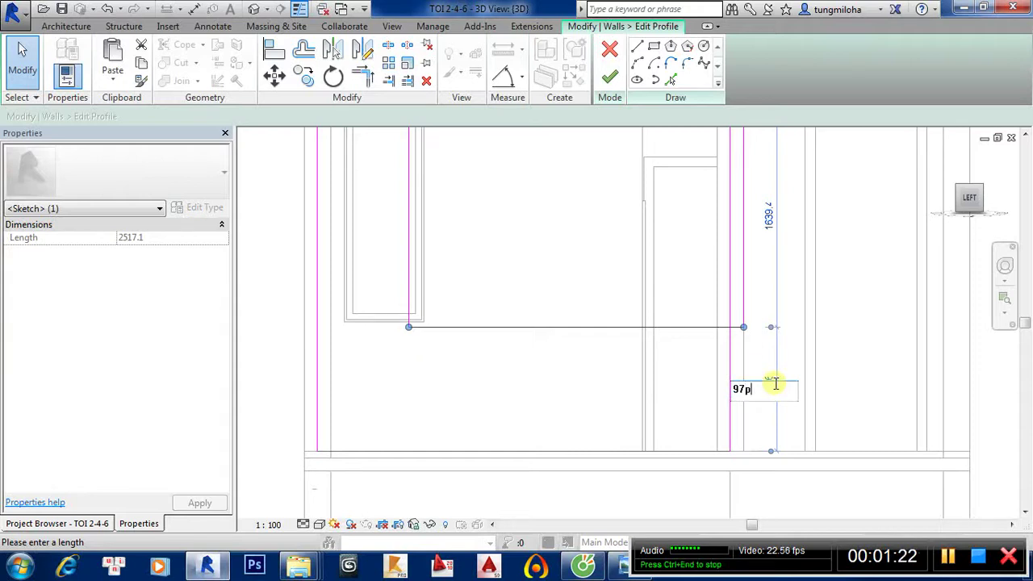
{"action": "key", "text": "Return"}
{"action": "left_click", "coordinate": [687, 258]}
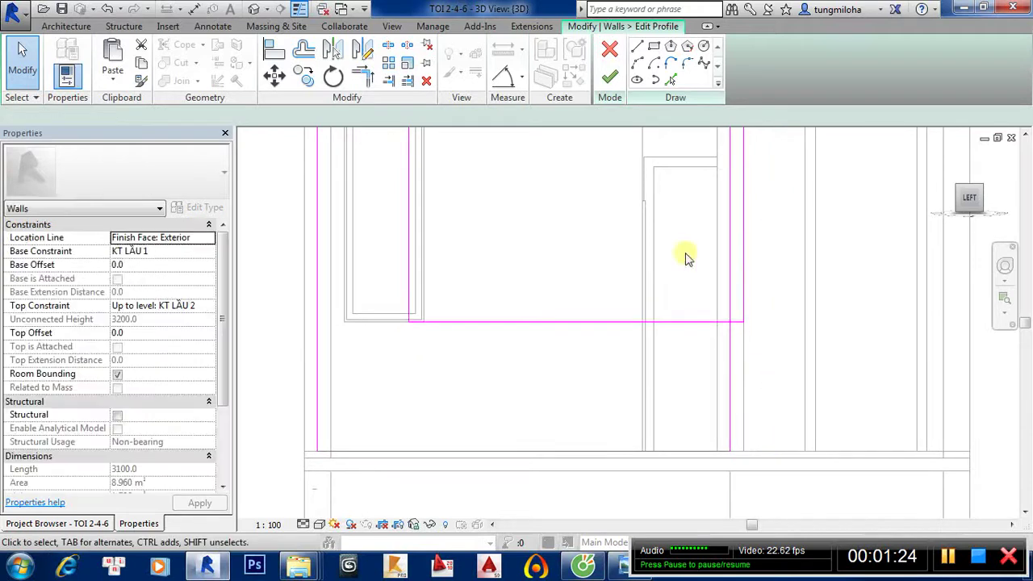
{"action": "scroll", "coordinate": [604, 326], "scroll_direction": "down", "scroll_amount": 1}
{"action": "scroll", "coordinate": [480, 319], "scroll_direction": "down", "scroll_amount": 1}
Set the rectangle's left edge 1550 from the side, checked against the front elevation.
{"action": "left_click", "coordinate": [446, 303]}
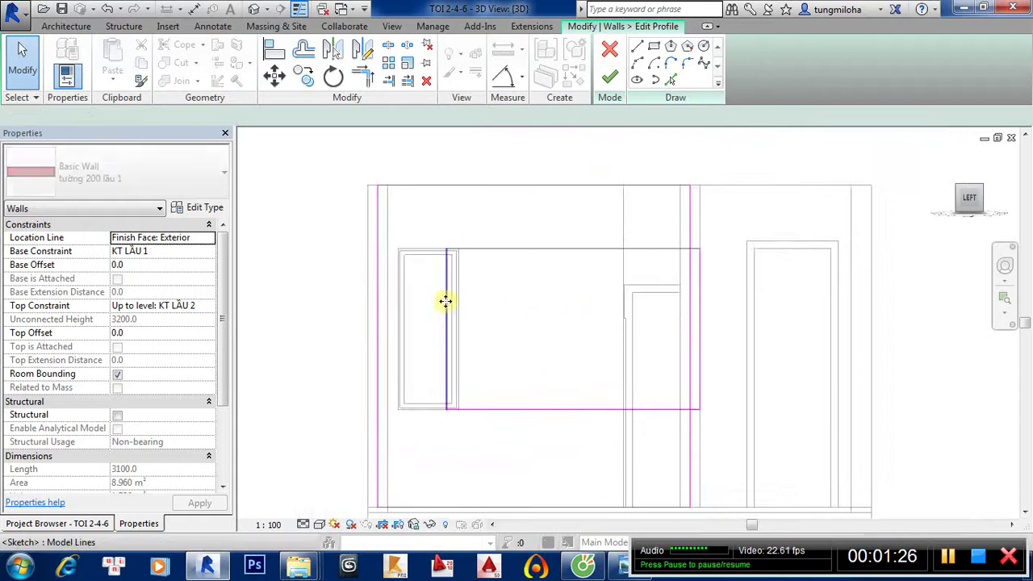
{"action": "scroll", "coordinate": [445, 300], "scroll_direction": "up", "scroll_amount": 1}
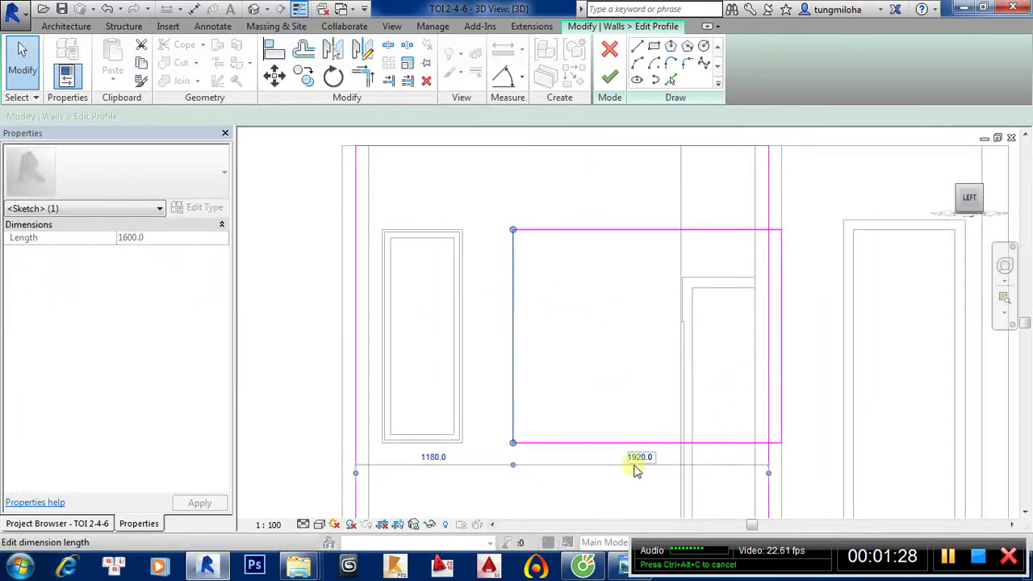
{"action": "left_click", "coordinate": [638, 456]}
{"action": "type", "text": "1550"}
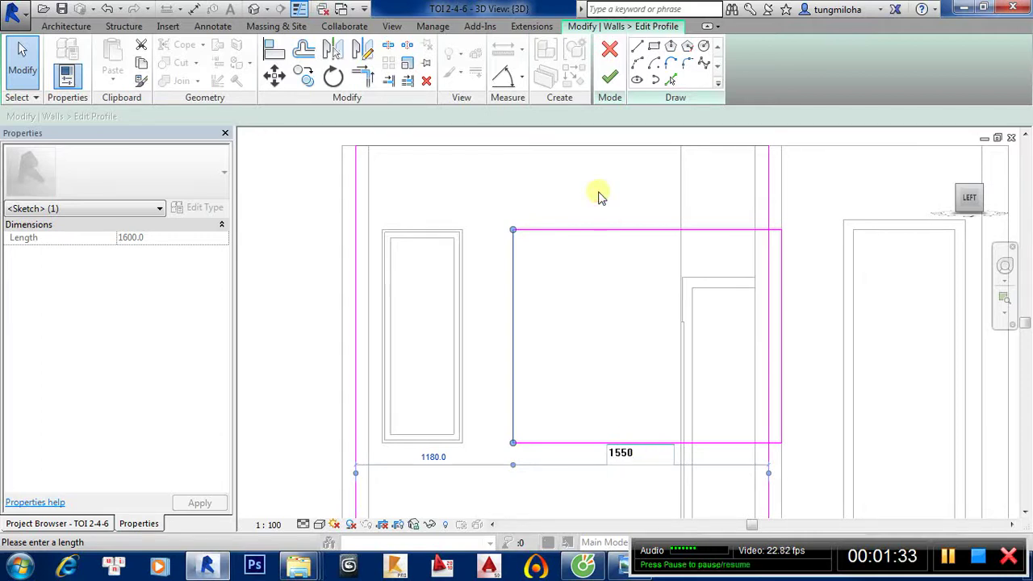
{"action": "key", "text": "Return"}
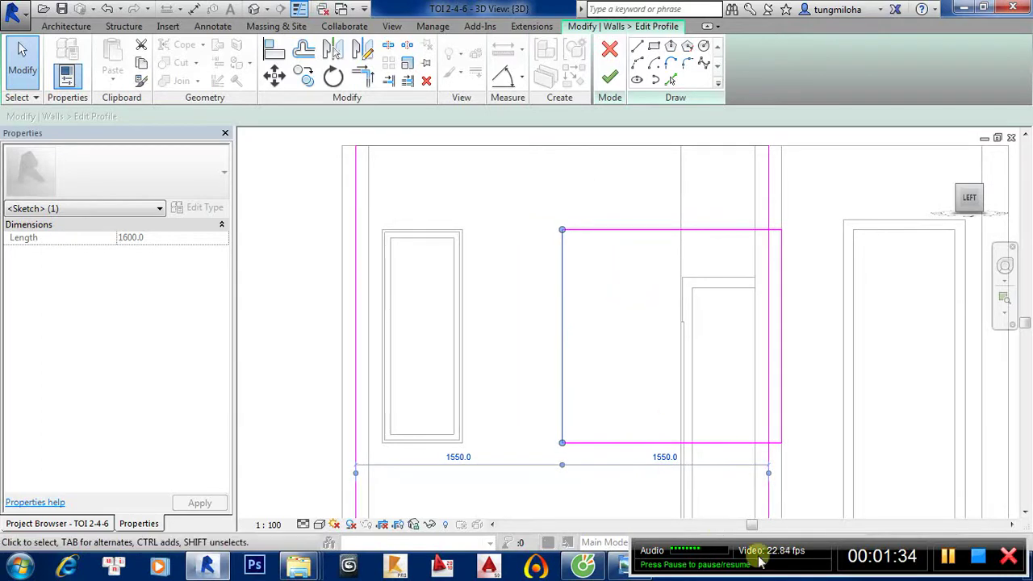
{"action": "left_click", "coordinate": [620, 562]}
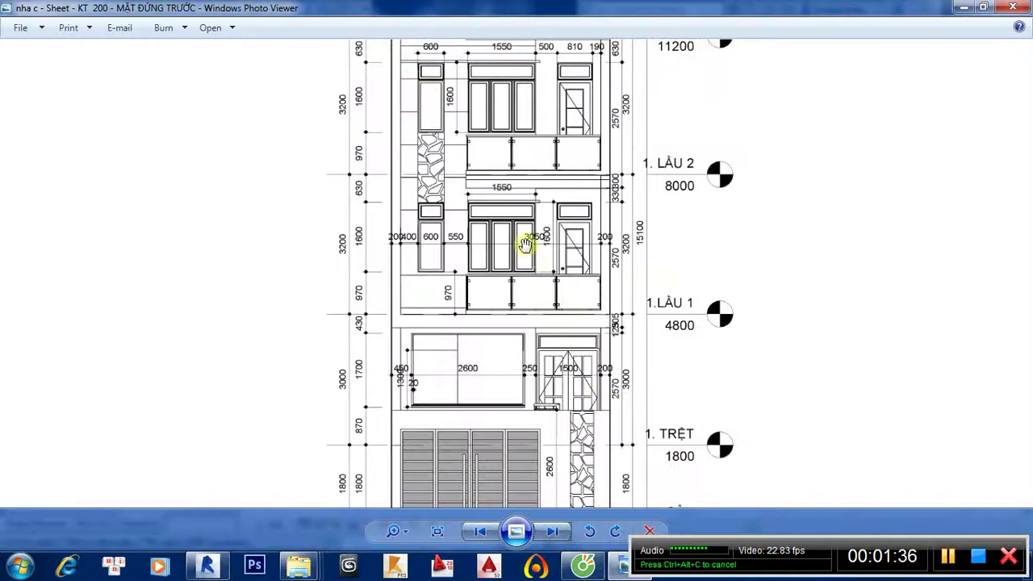
{"action": "scroll", "coordinate": [525, 244], "scroll_direction": "up", "scroll_amount": 2}
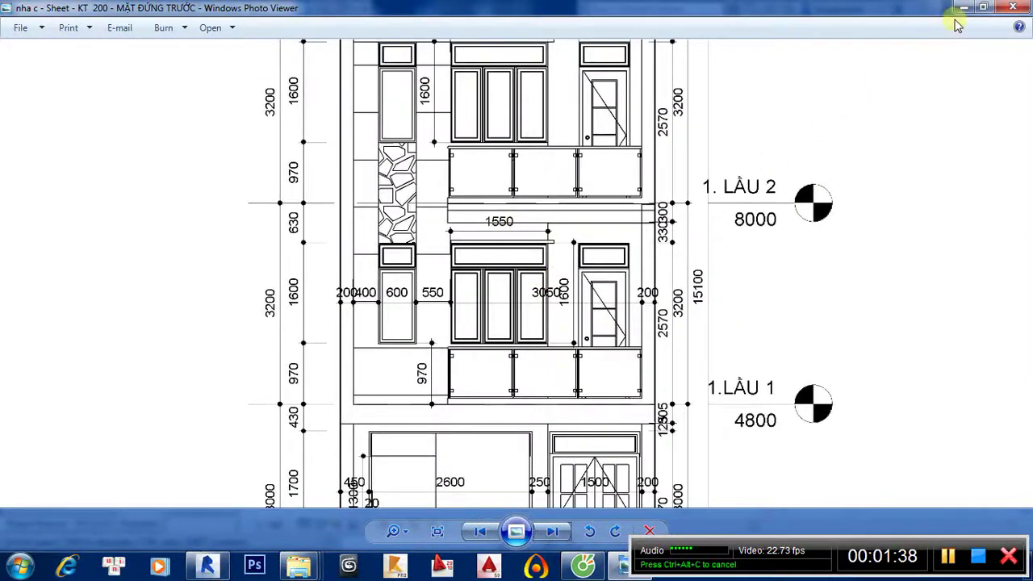
{"action": "left_click", "coordinate": [963, 7]}
{"action": "middle_click_drag", "start_coordinate": [720, 299], "coordinate": [618, 320]}
Delete the opening's right sketch edge.
{"action": "left_click", "coordinate": [699, 318]}
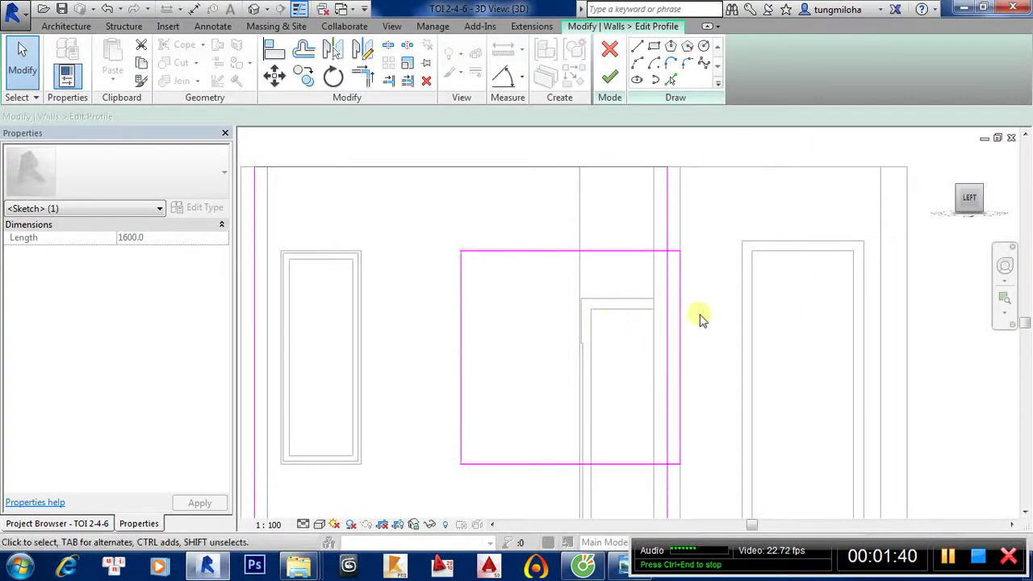
{"action": "left_click", "coordinate": [678, 298]}
{"action": "key", "text": "Delete"}
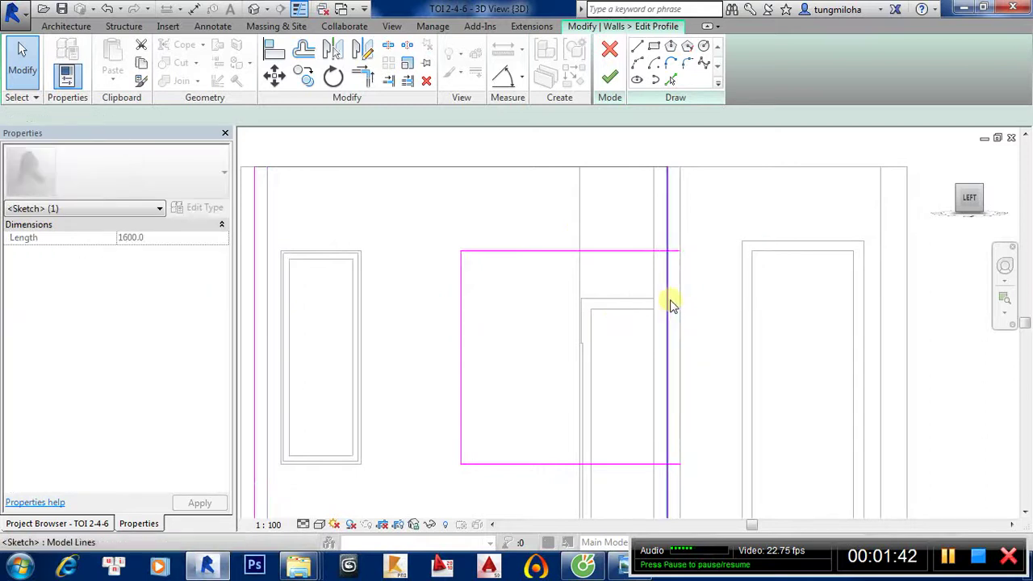
{"action": "key", "text": "l"}
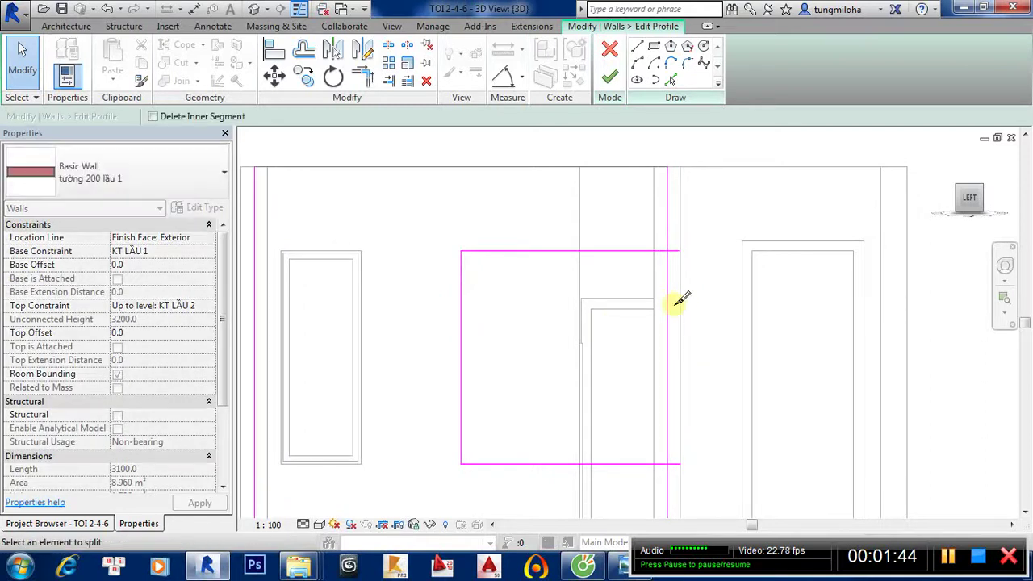
{"action": "key", "text": "Escape"}
Trim the opening's top and bottom edges to the wall's right line and finish the profile.
{"action": "key", "text": "t"}
{"action": "key", "text": "r"}
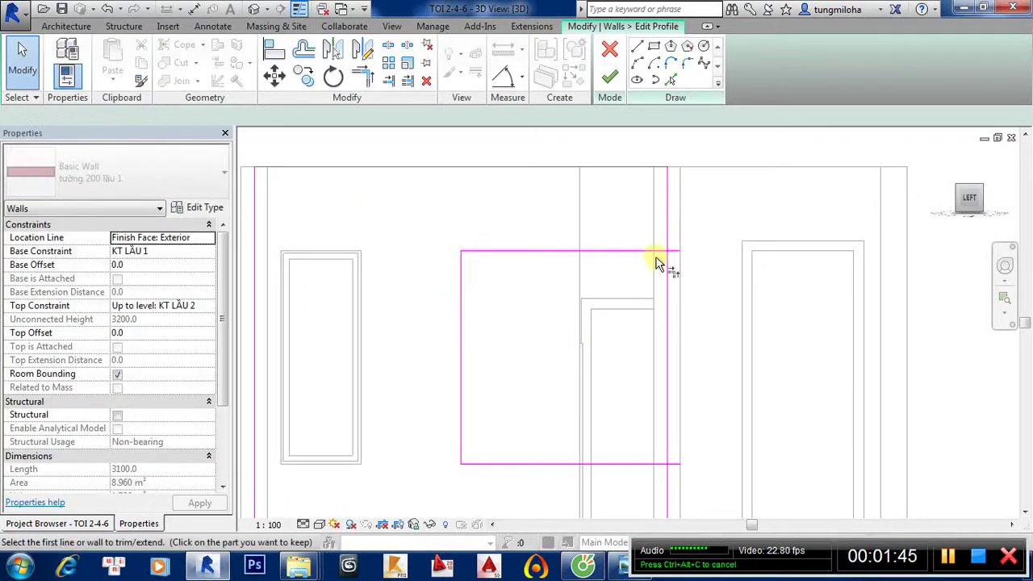
{"action": "left_click", "coordinate": [667, 252]}
{"action": "left_click", "coordinate": [673, 246]}
{"action": "left_click", "coordinate": [652, 466]}
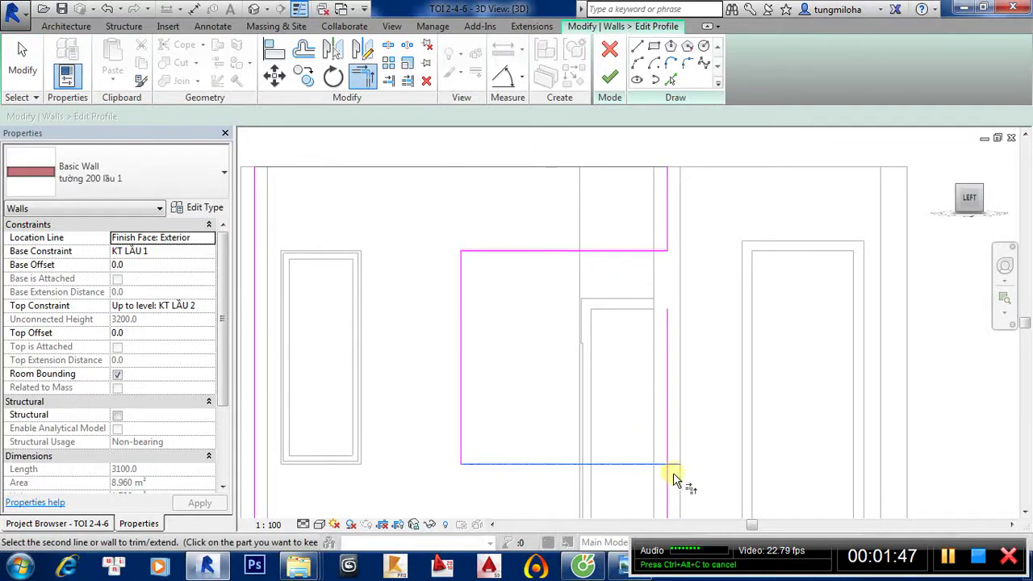
{"action": "left_click", "coordinate": [674, 480]}
{"action": "key", "text": "Escape"}
{"action": "scroll", "coordinate": [664, 323], "scroll_direction": "down", "scroll_amount": 2}
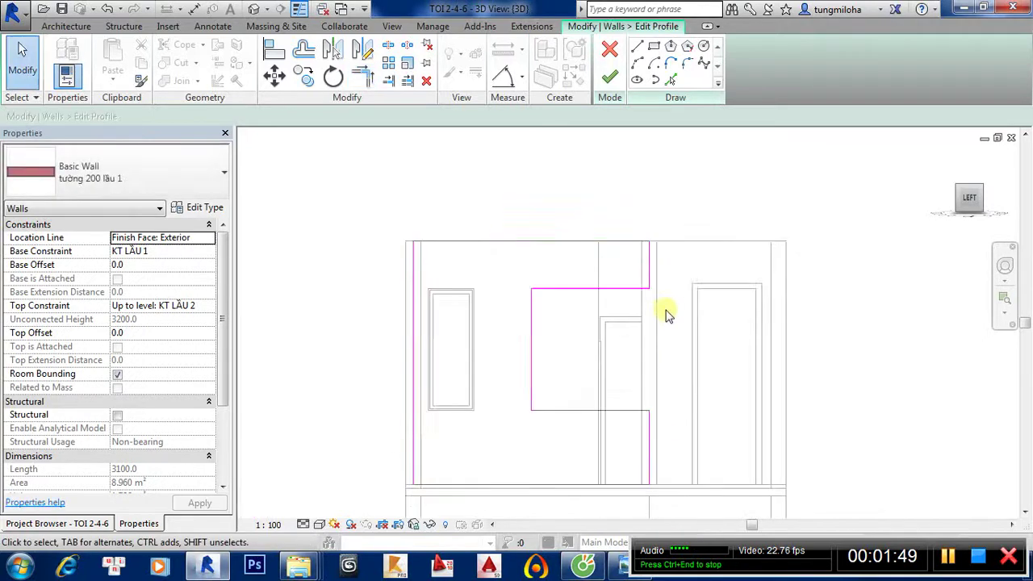
{"action": "left_click", "coordinate": [609, 79]}
In an isometric view, select the narrow corner wall and edit its profile.
{"action": "left_click", "coordinate": [704, 214]}
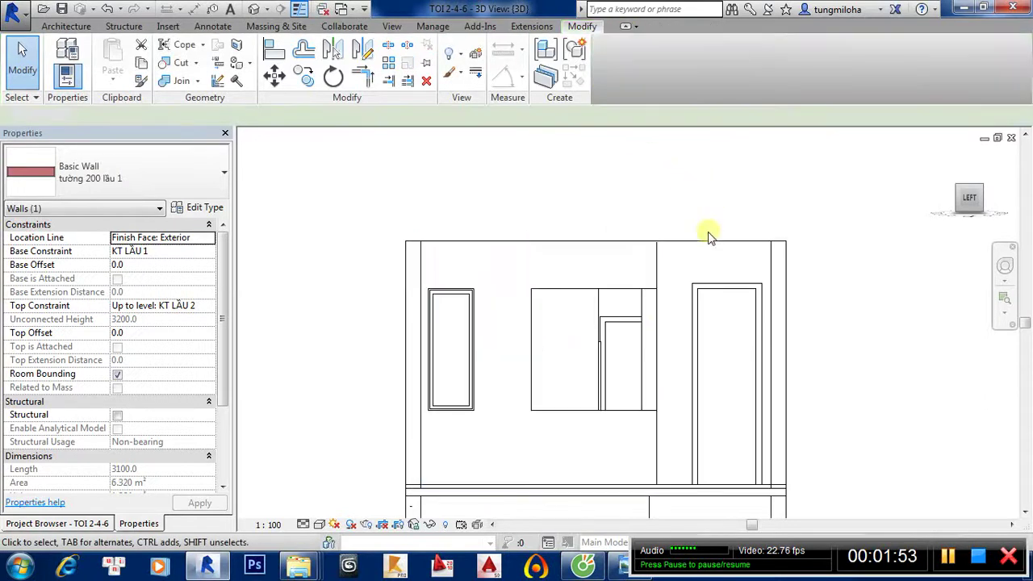
{"action": "scroll", "coordinate": [686, 274], "scroll_direction": "down", "scroll_amount": 3}
{"action": "mouse_move", "coordinate": [721, 231]}
{"action": "middle_mouse_down", "text": "shift"}
{"action": "mouse_move", "coordinate": [650, 402]}
{"action": "mouse_move", "coordinate": [627, 244]}
{"action": "middle_mouse_up", "text": "shift"}
{"action": "scroll", "coordinate": [650, 401], "scroll_direction": "up", "scroll_amount": 3}
{"action": "scroll", "coordinate": [589, 285], "scroll_direction": "up", "scroll_amount": 3}
{"action": "left_click", "coordinate": [575, 289]}
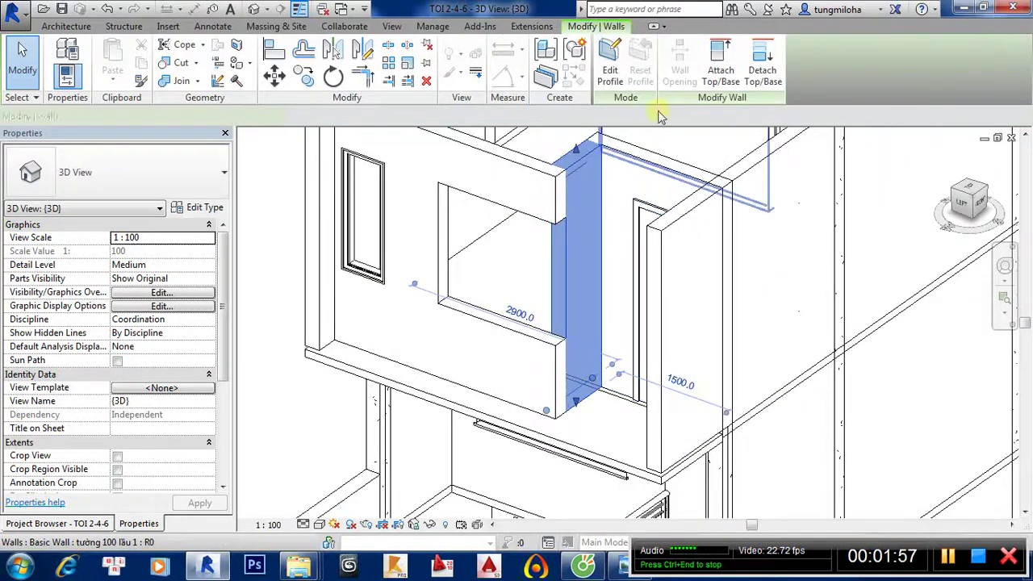
{"action": "left_click", "coordinate": [607, 57]}
Sketch a rectangle in the narrow wall's profile from the opening's corner.
{"action": "left_click", "coordinate": [654, 46]}
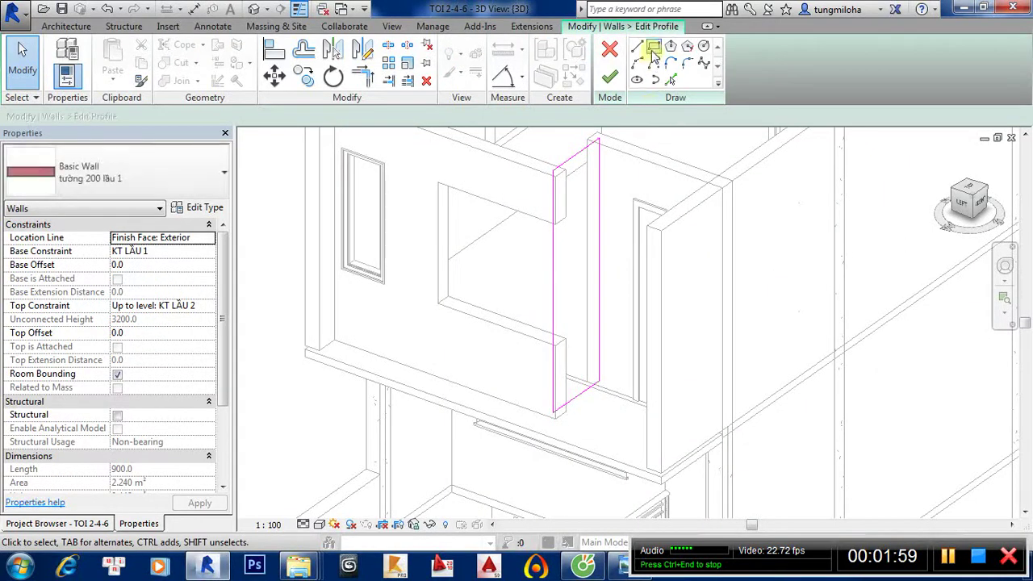
{"action": "left_click", "coordinate": [534, 229]}
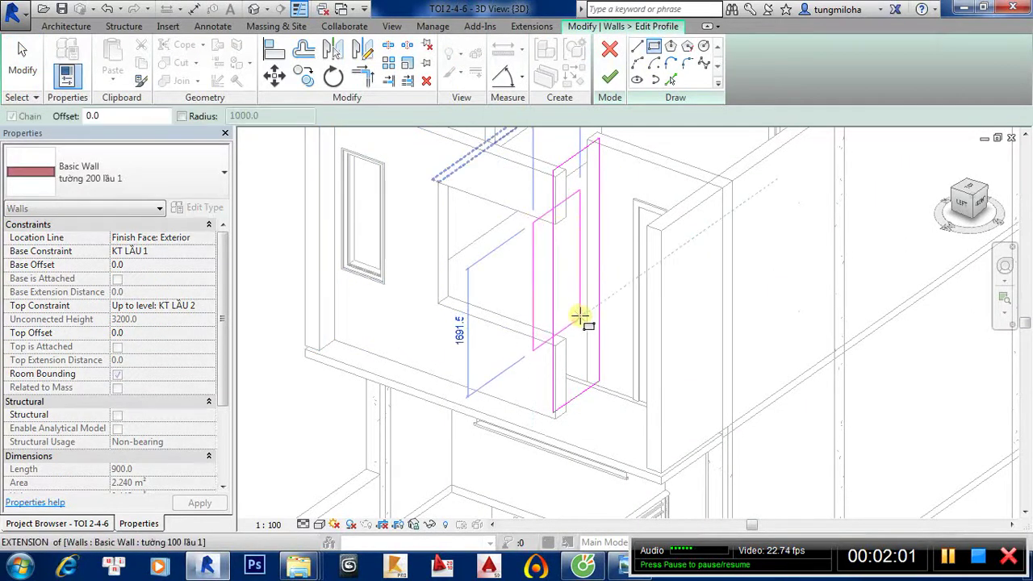
{"action": "left_click", "coordinate": [584, 330]}
{"action": "key", "text": "Escape"}
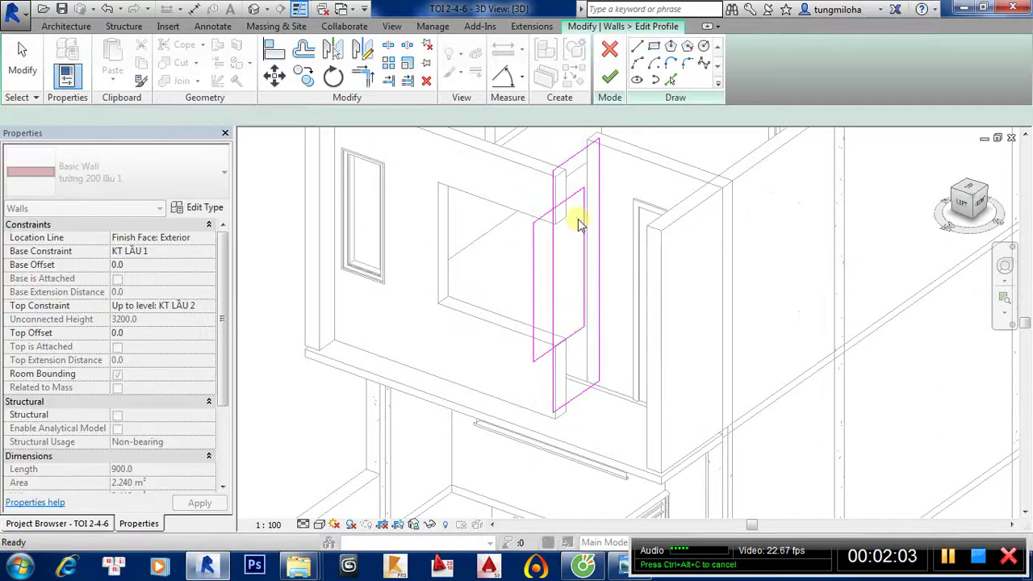
{"action": "scroll", "coordinate": [576, 224], "scroll_direction": "up", "scroll_amount": 2}
{"action": "scroll", "coordinate": [576, 224], "scroll_direction": "up", "scroll_amount": 2}
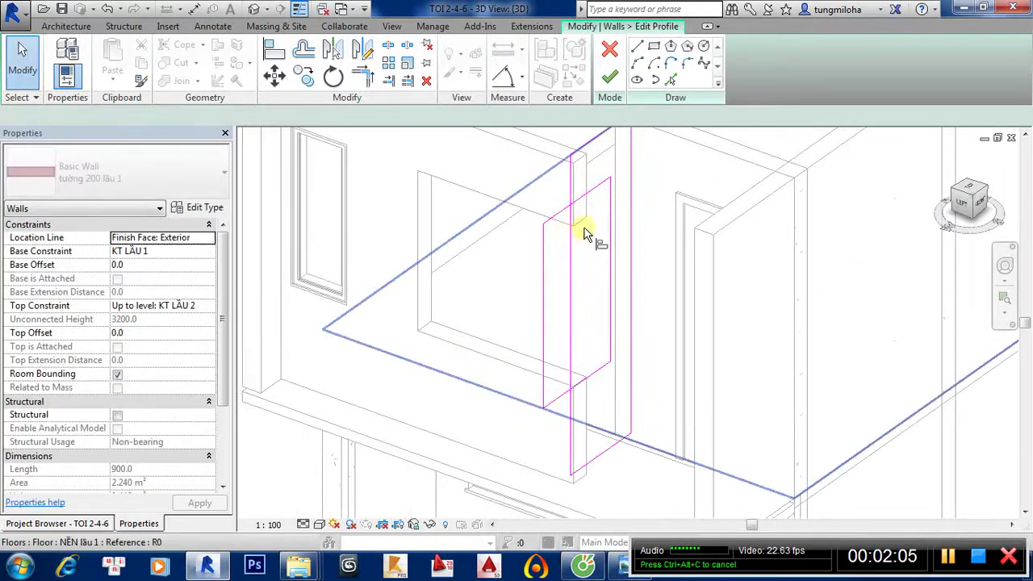
Align the rectangle to the wall face and its top edge to the opening head.
{"action": "key", "text": "a"}
{"action": "key", "text": "l"}
{"action": "left_click", "coordinate": [582, 223]}
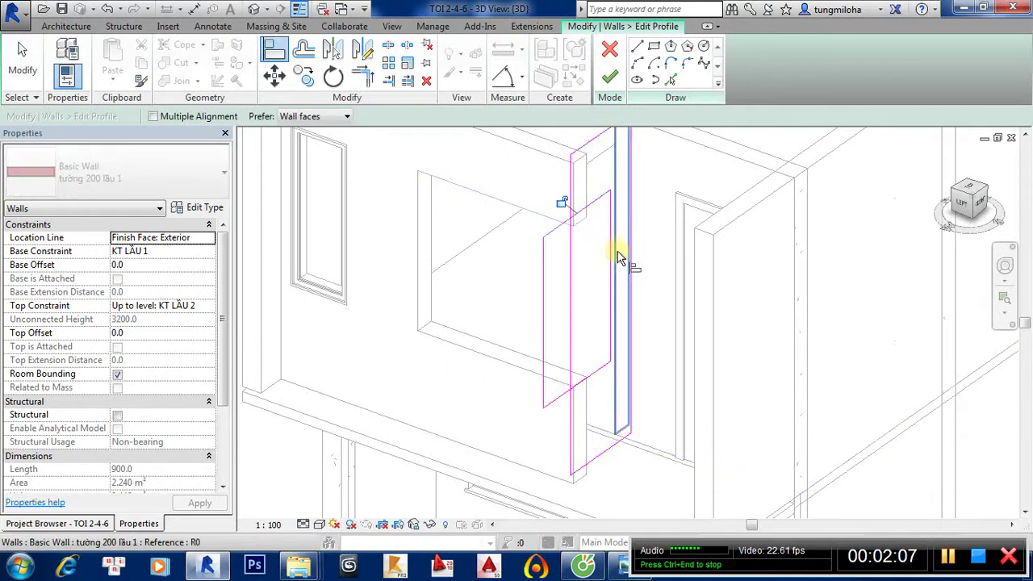
{"action": "key", "text": "Escape"}
{"action": "scroll", "coordinate": [597, 194], "scroll_direction": "up", "scroll_amount": 2}
{"action": "middle_click_drag", "start_coordinate": [591, 184], "coordinate": [595, 237]}
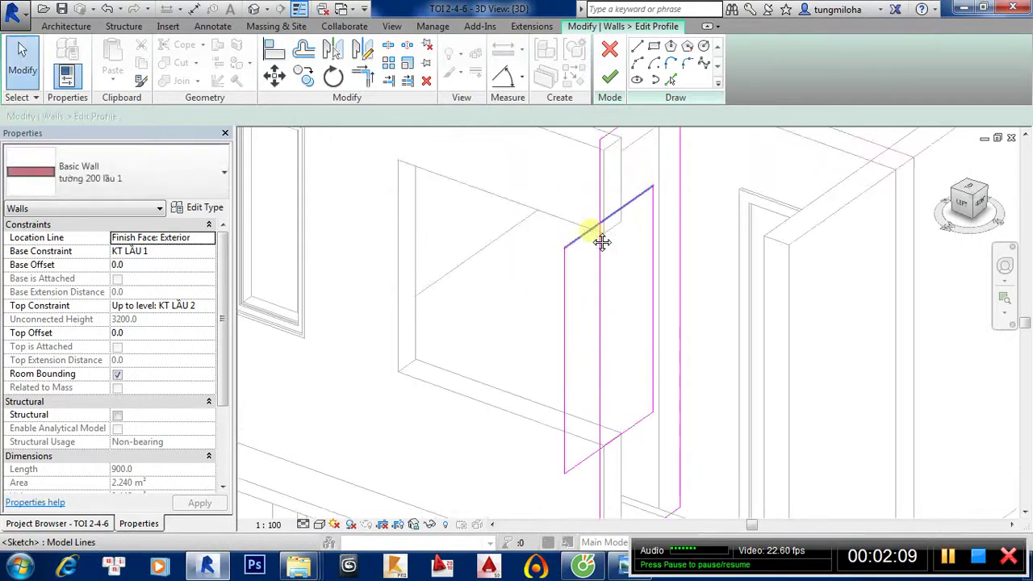
{"action": "key", "text": "a"}
{"action": "key", "text": "l"}
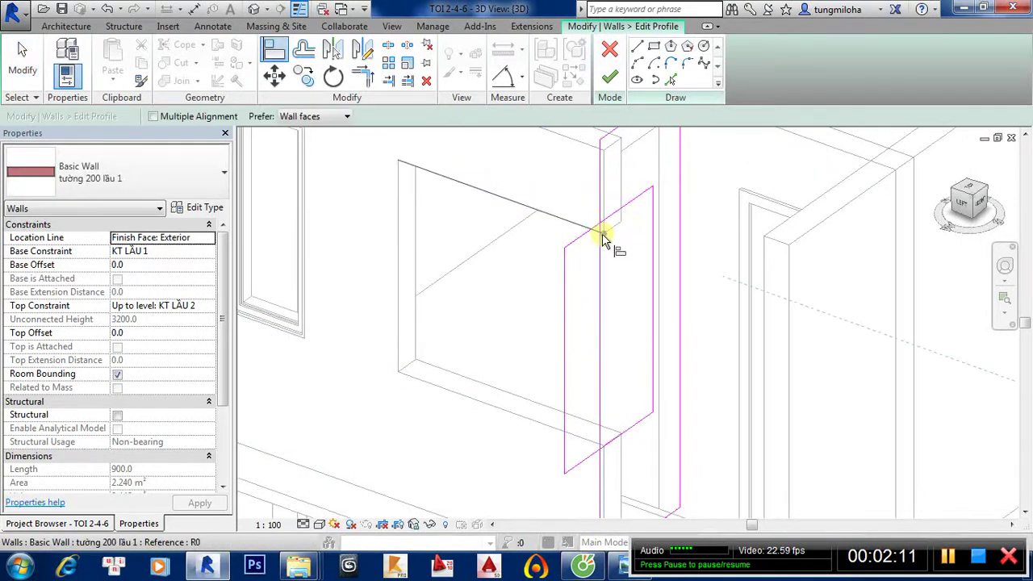
{"action": "left_click", "coordinate": [604, 239]}
{"action": "left_click", "coordinate": [618, 226]}
{"action": "scroll", "coordinate": [634, 347], "scroll_direction": "down", "scroll_amount": 1}
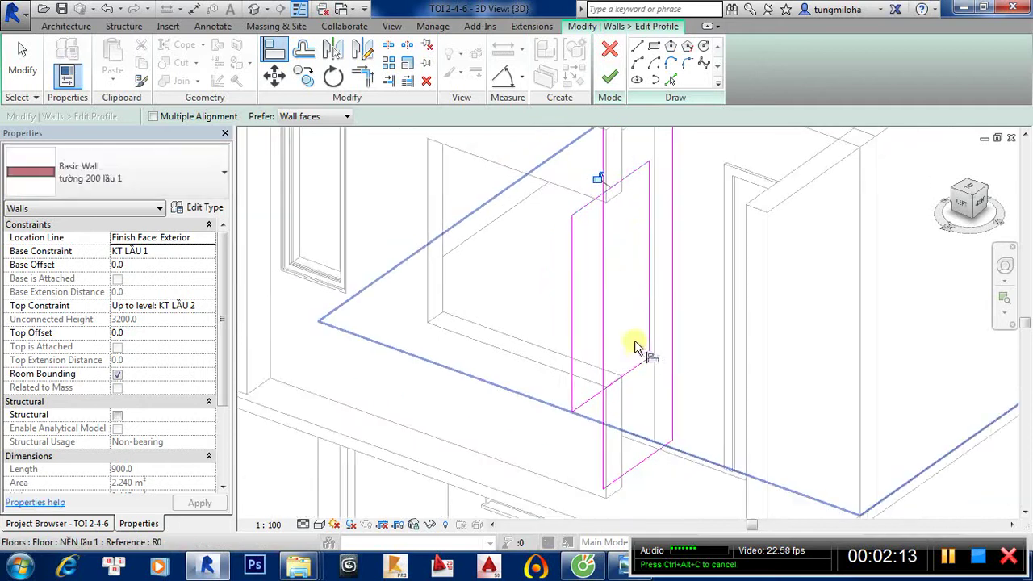
{"action": "key", "text": "Escape"}
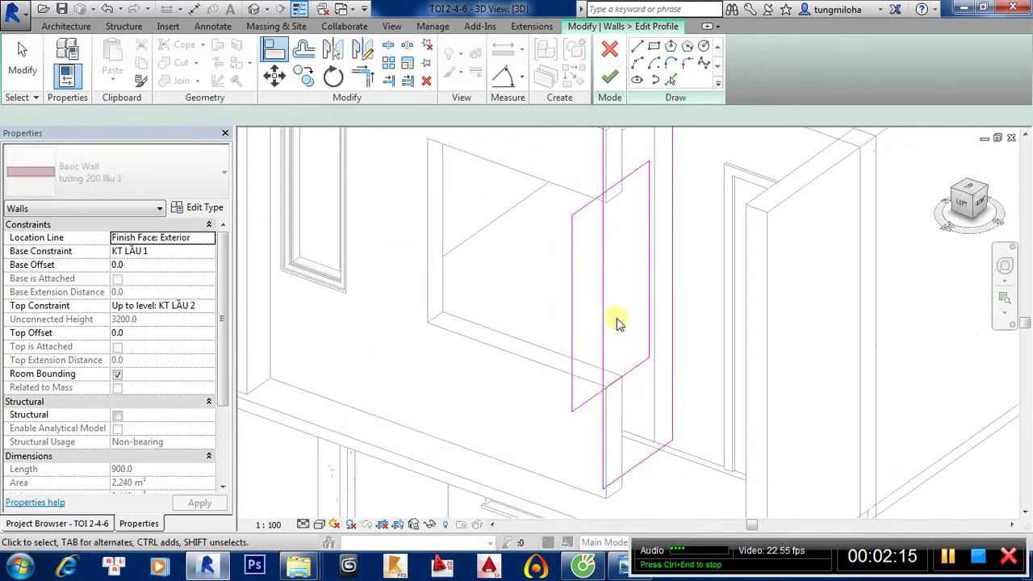
Align the rectangle's bottom edge to the window sill.
{"action": "key", "text": "s"}
{"action": "key", "text": "l"}
{"action": "key", "text": "Escape"}
{"action": "key", "text": "a"}
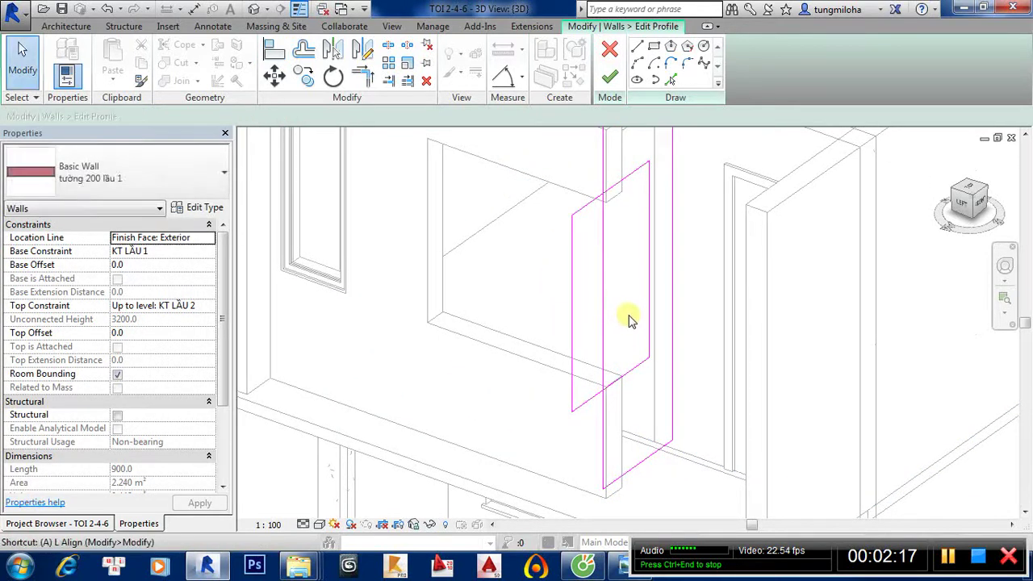
{"action": "key", "text": "l"}
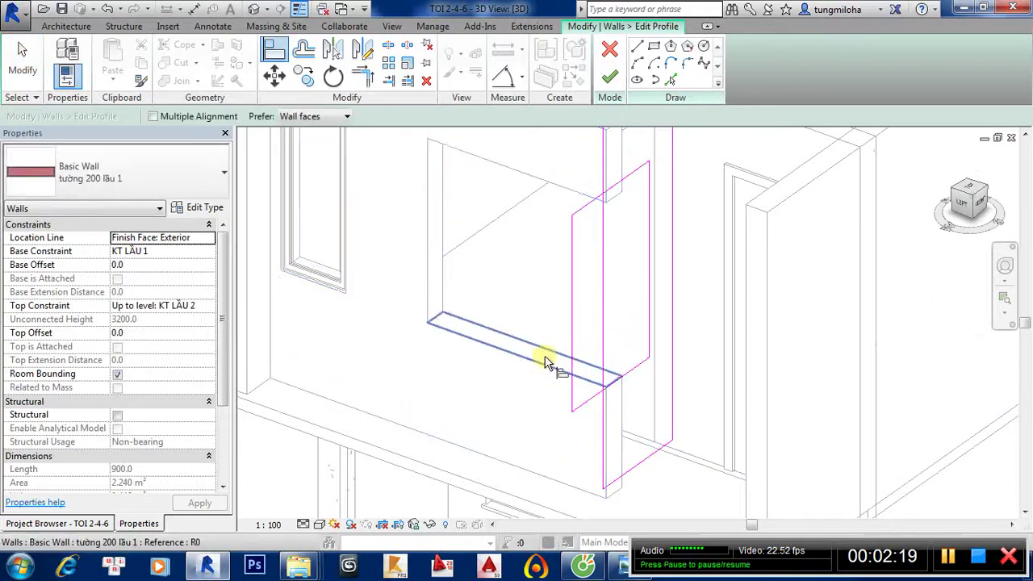
{"action": "left_click", "coordinate": [628, 379]}
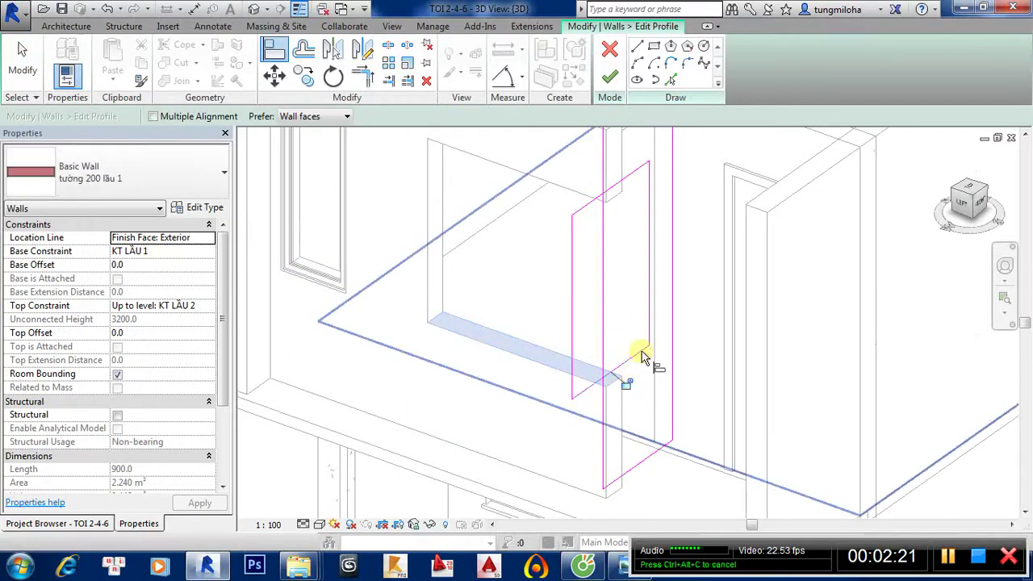
{"action": "left_click", "coordinate": [641, 359]}
{"action": "key", "text": "Escape"}
Split the inner vertical line and trim upper and lower lines into corners.
{"action": "key", "text": "s"}
{"action": "key", "text": "l"}
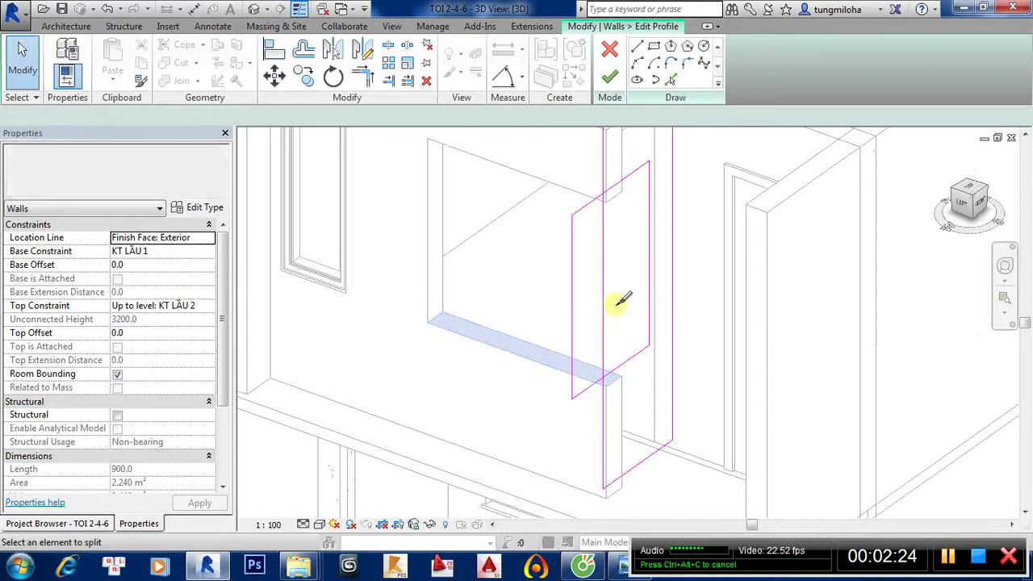
{"action": "left_click", "coordinate": [611, 283]}
{"action": "key", "text": "Escape"}
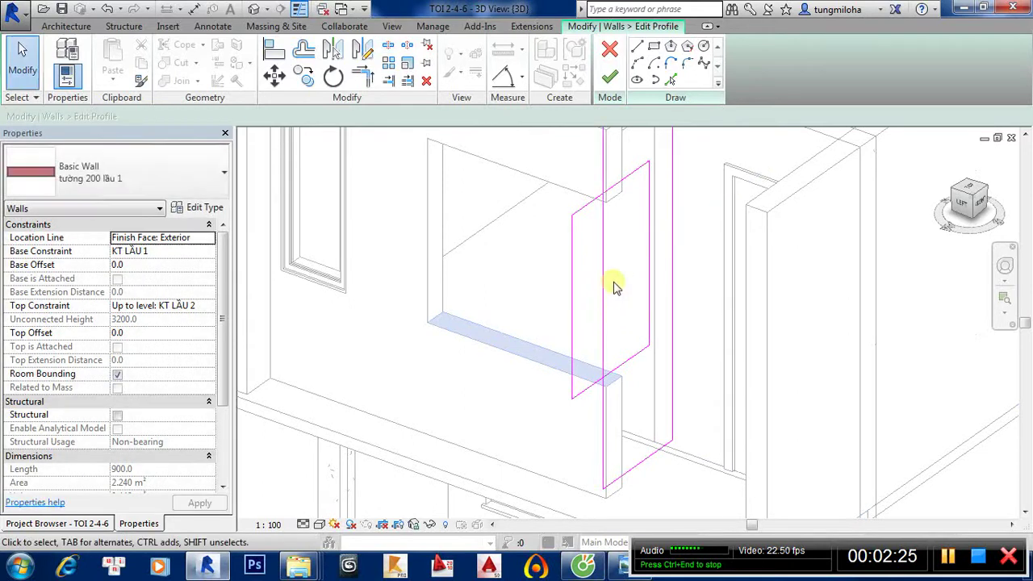
{"action": "key", "text": "t"}
{"action": "key", "text": "r"}
{"action": "left_click", "coordinate": [617, 190]}
{"action": "left_click", "coordinate": [606, 180]}
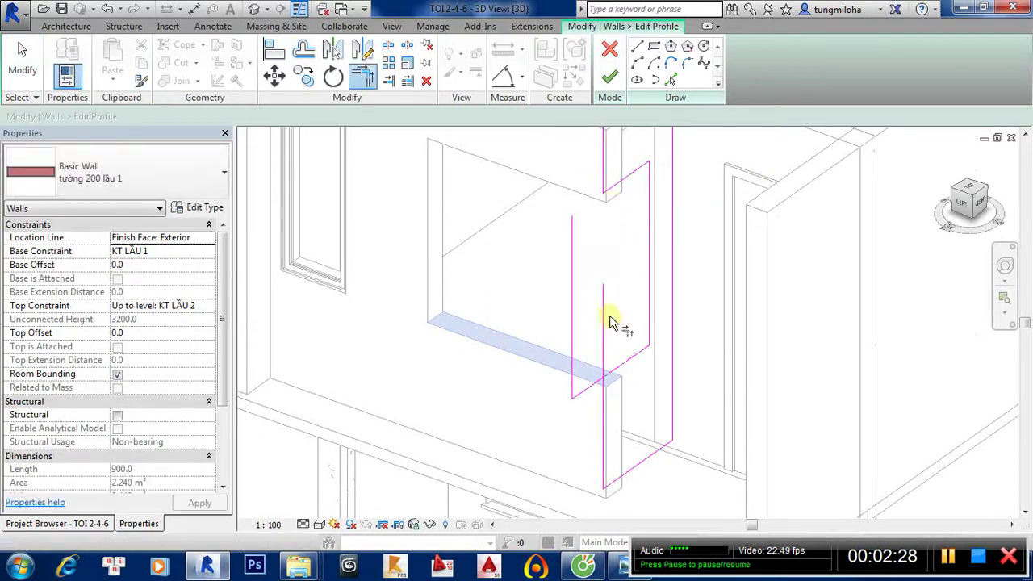
{"action": "left_click", "coordinate": [623, 373]}
{"action": "left_click", "coordinate": [607, 395]}
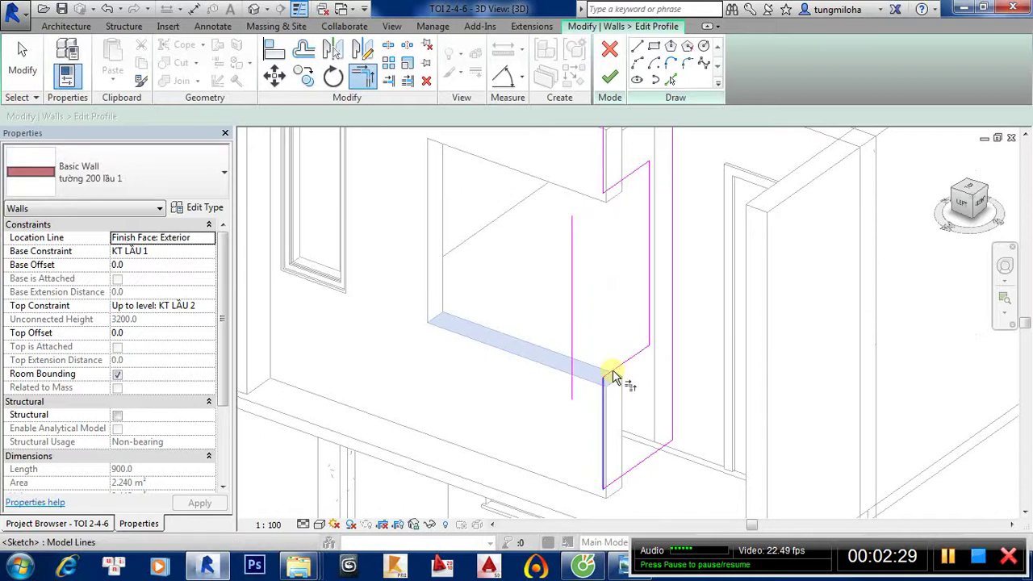
Move the leftover vertical line to close the profile and finish the edit.
{"action": "left_click", "coordinate": [573, 291]}
{"action": "left_click_drag", "start_coordinate": [581, 283], "coordinate": [607, 282]}
{"action": "key", "text": "Escape"}
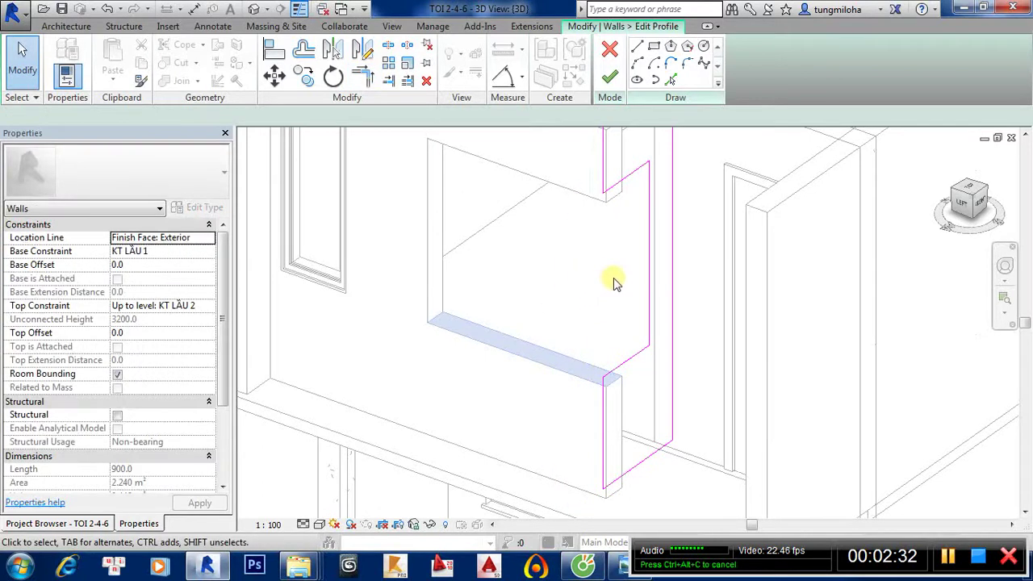
{"action": "scroll", "coordinate": [599, 308], "scroll_direction": "down", "scroll_amount": 2}
{"action": "left_click", "coordinate": [610, 76]}
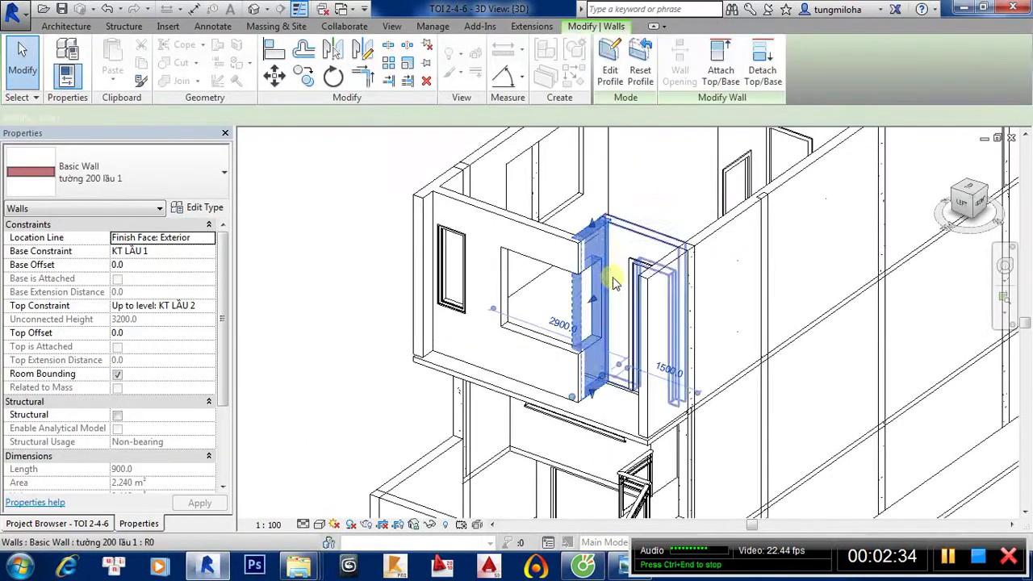
{"action": "left_click", "coordinate": [369, 224]}
{"action": "scroll", "coordinate": [618, 286], "scroll_direction": "up", "scroll_amount": 2}
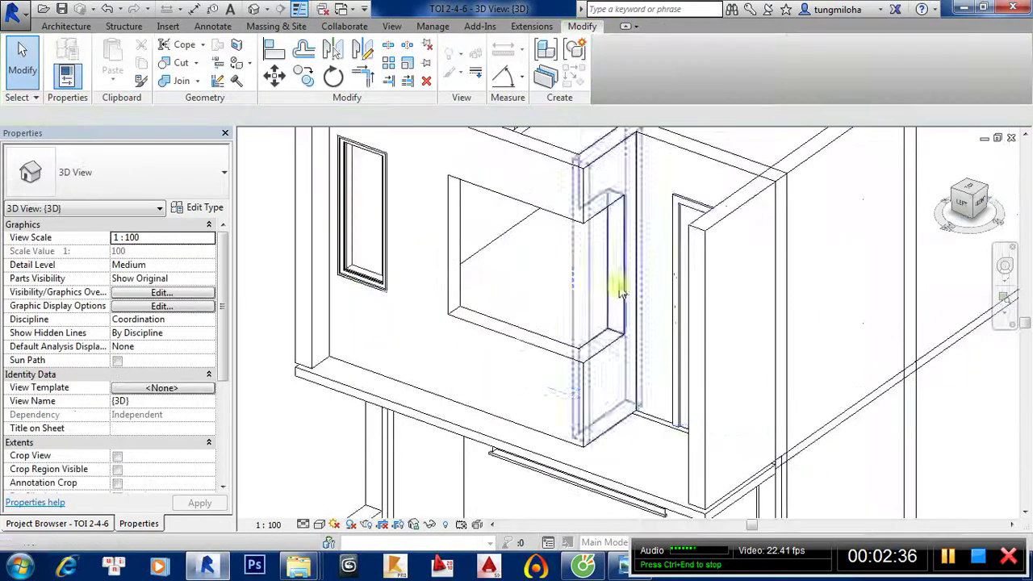
{"action": "scroll", "coordinate": [676, 212], "scroll_direction": "up", "scroll_amount": 2}
{"action": "scroll", "coordinate": [676, 211], "scroll_direction": "down", "scroll_amount": 3}
{"action": "mouse_move", "coordinate": [454, 346]}
{"action": "middle_mouse_down", "text": "shift"}
{"action": "mouse_move", "coordinate": [398, 350]}
{"action": "mouse_move", "coordinate": [568, 367]}
{"action": "middle_mouse_up", "text": "shift"}
{"action": "scroll", "coordinate": [667, 380], "scroll_direction": "up", "scroll_amount": 2}
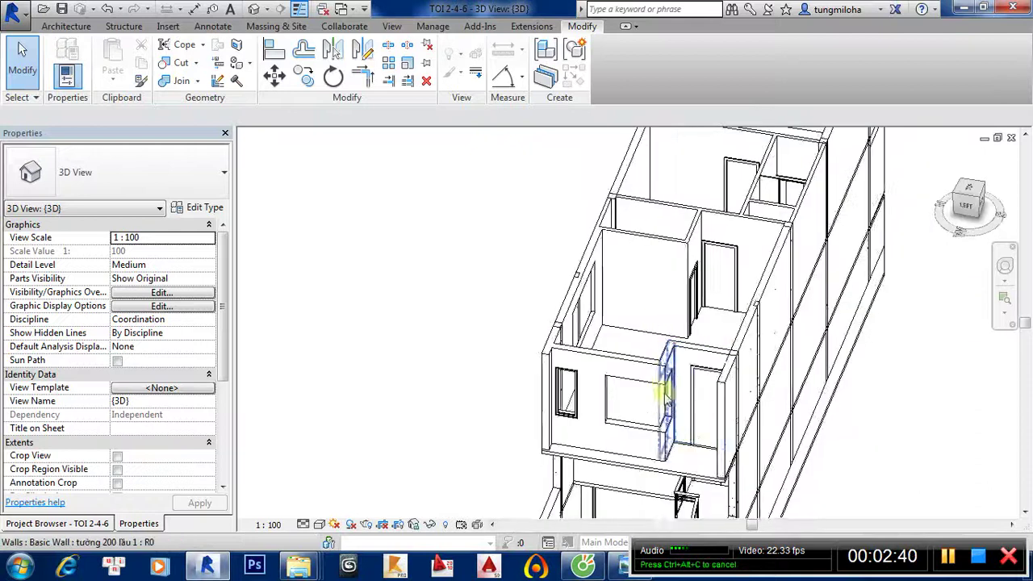
{"action": "scroll", "coordinate": [684, 446], "scroll_direction": "up", "scroll_amount": 2}
{"action": "middle_click_drag", "start_coordinate": [684, 447], "coordinate": [697, 411]}
{"action": "scroll", "coordinate": [687, 385], "scroll_direction": "down", "scroll_amount": 2}
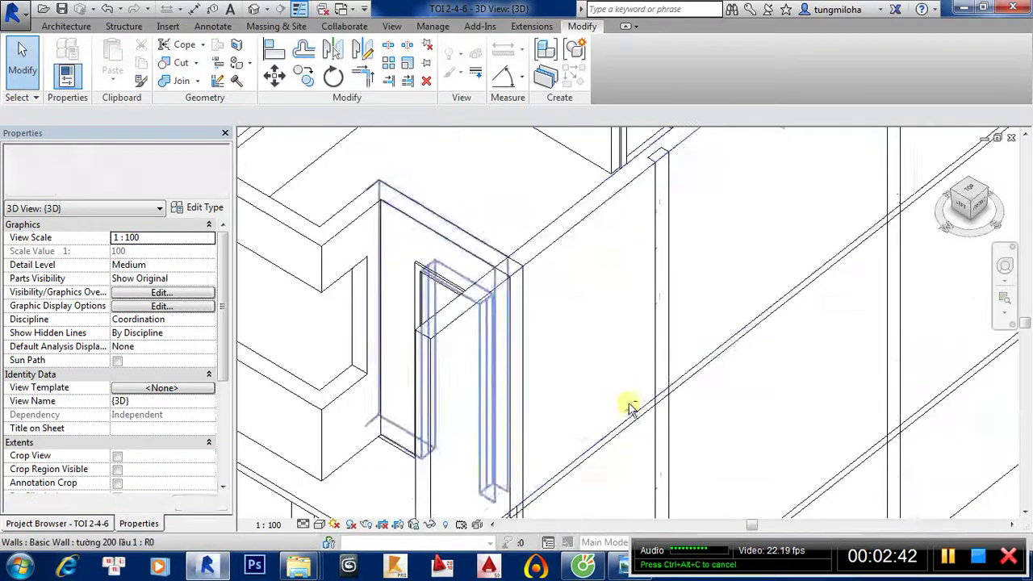
{"action": "middle_click_drag", "start_coordinate": [627, 406], "coordinate": [878, 318]}
{"action": "scroll", "coordinate": [879, 318], "scroll_direction": "down", "scroll_amount": 2}
{"action": "middle_click_drag", "start_coordinate": [756, 295], "coordinate": [861, 420], "text": "shift"}
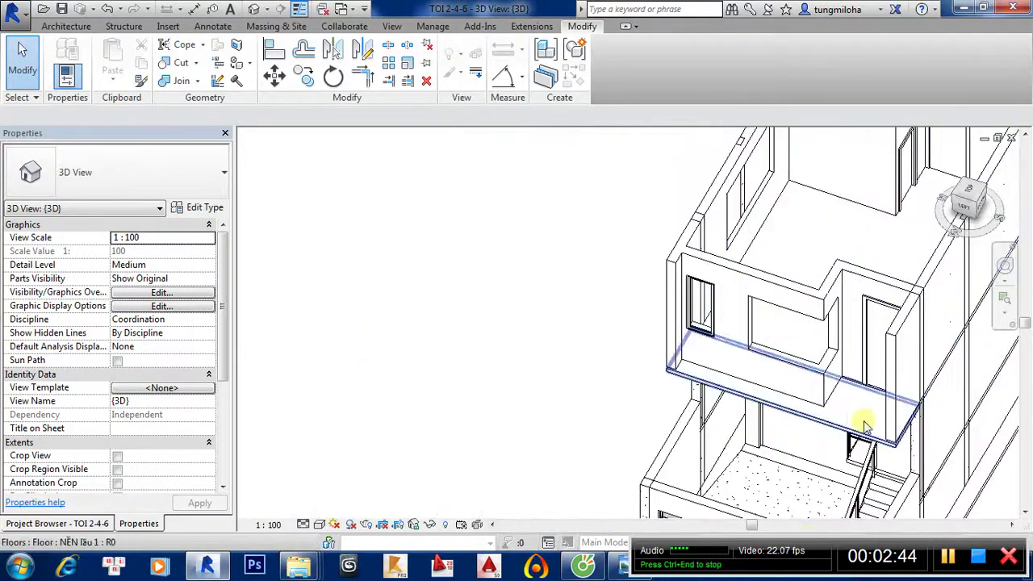
{"action": "left_click", "coordinate": [626, 566]}
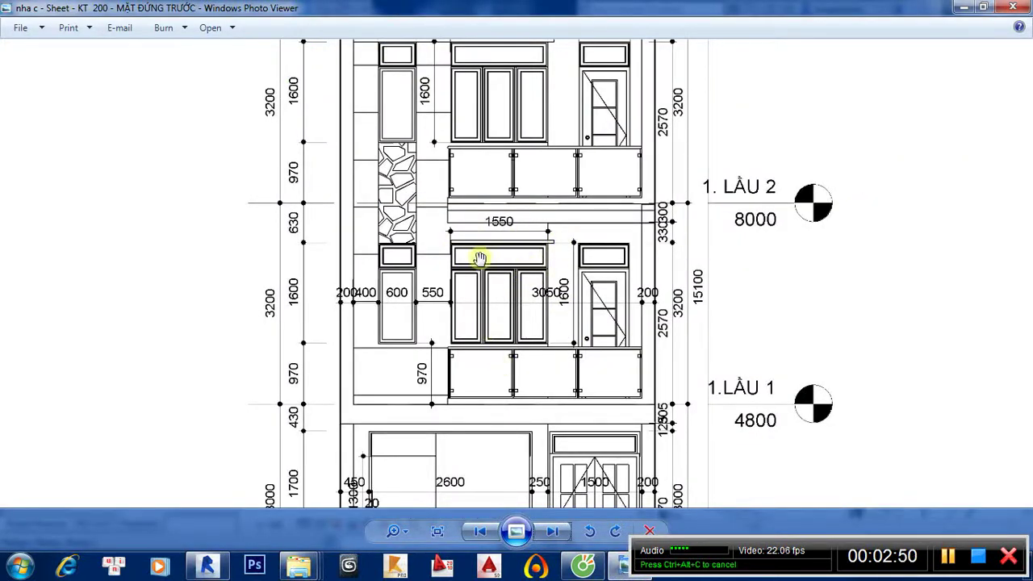
{"action": "left_click", "coordinate": [964, 8]}
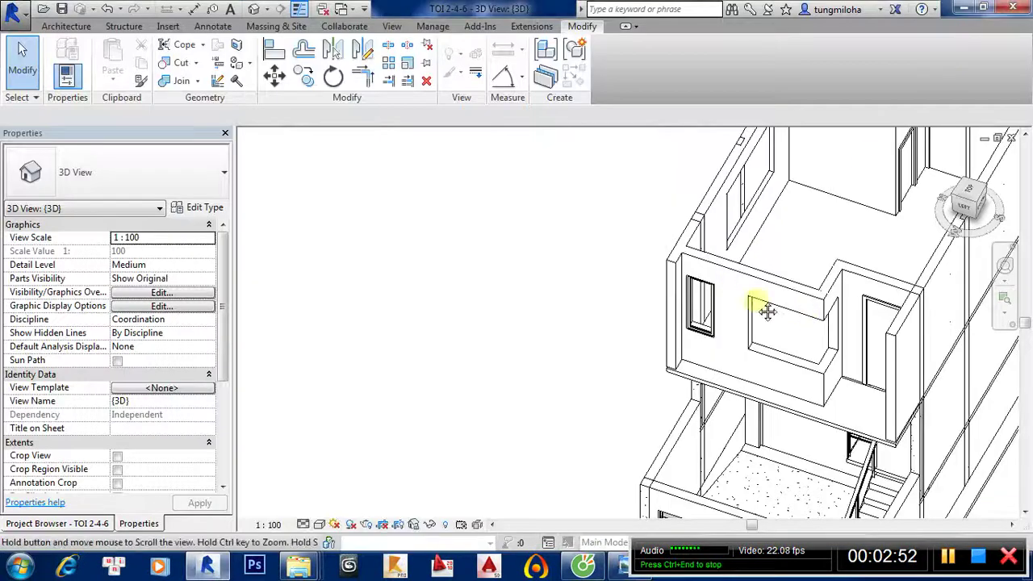
Start Model In-Place from Architecture > Component and save the project.
{"action": "scroll", "coordinate": [761, 311], "scroll_direction": "up", "scroll_amount": 1}
{"action": "scroll", "coordinate": [789, 327], "scroll_direction": "up", "scroll_amount": 2}
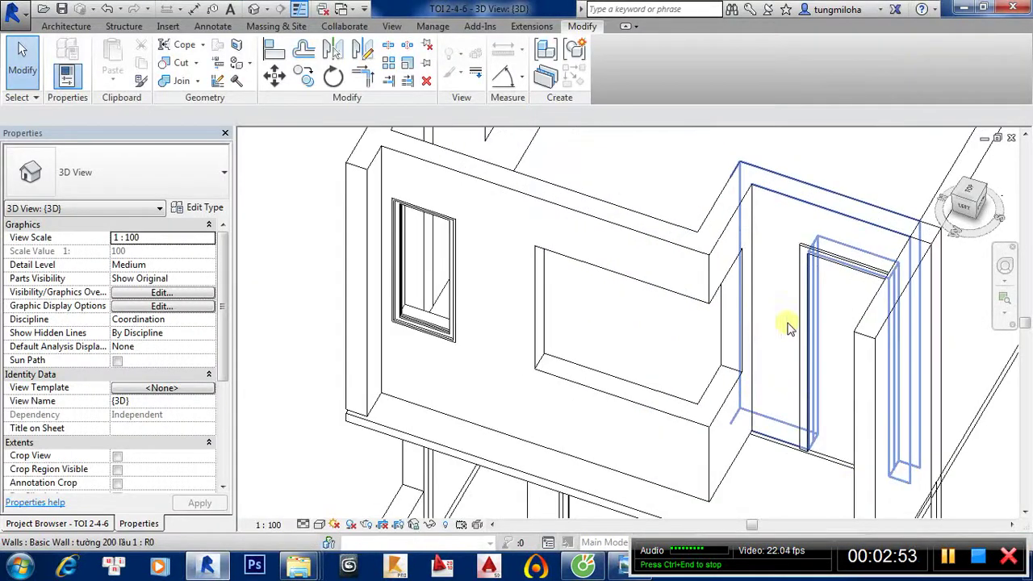
{"action": "left_click", "coordinate": [69, 26]}
{"action": "left_click", "coordinate": [182, 79]}
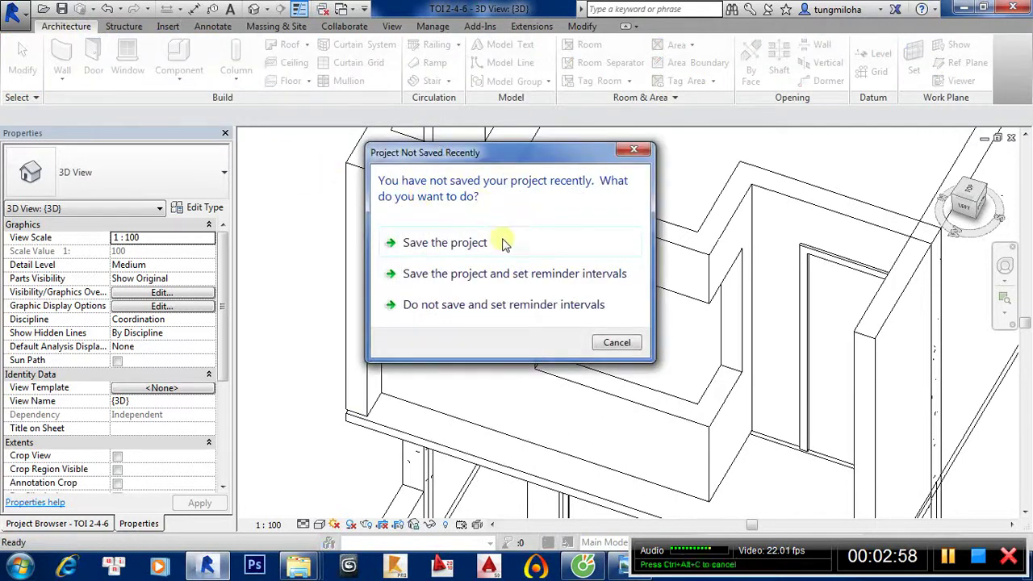
{"action": "left_click", "coordinate": [494, 245]}
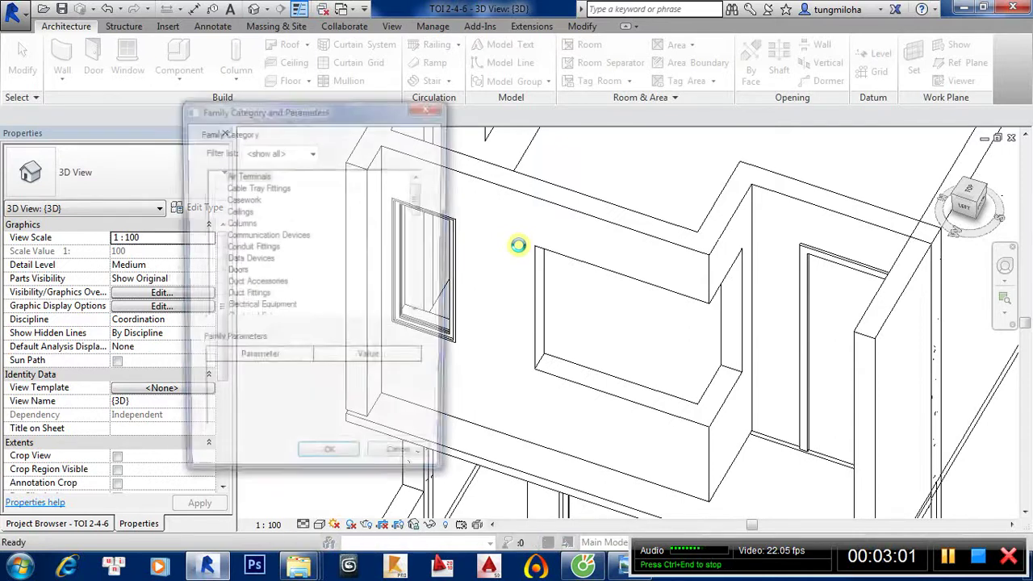
Choose the Walls family category and accept the name Walls 1.
{"action": "left_click_drag", "start_coordinate": [424, 195], "coordinate": [415, 286]}
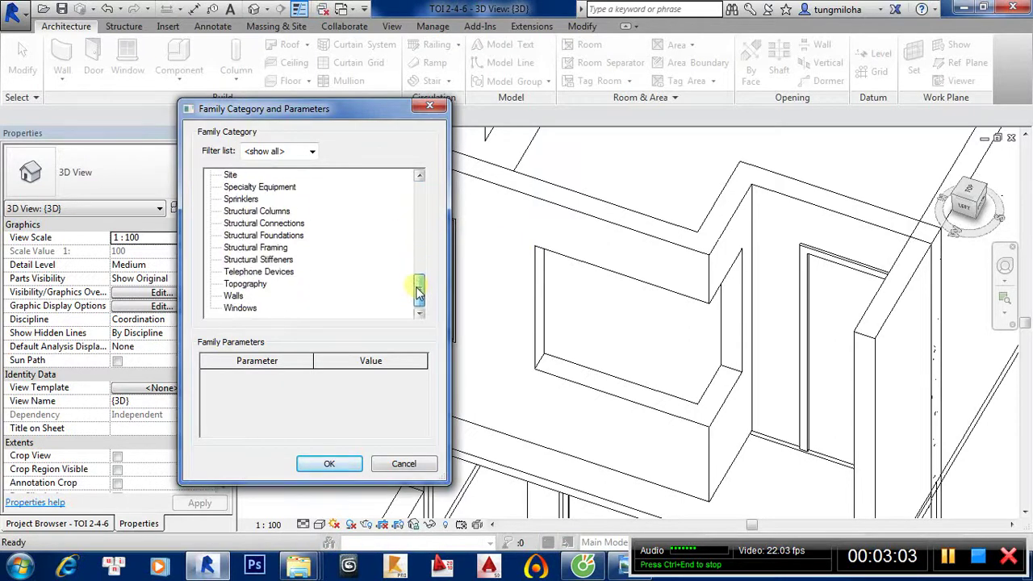
{"action": "scroll", "coordinate": [242, 257], "scroll_direction": "up", "scroll_amount": 2}
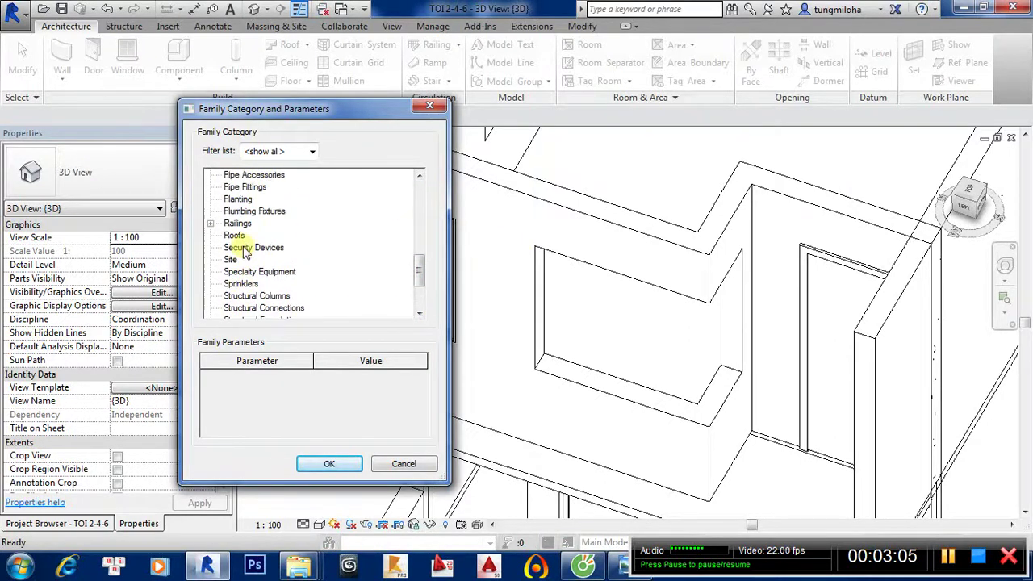
{"action": "scroll", "coordinate": [239, 234], "scroll_direction": "up", "scroll_amount": 2}
{"action": "scroll", "coordinate": [239, 222], "scroll_direction": "up", "scroll_amount": 2}
{"action": "scroll", "coordinate": [243, 242], "scroll_direction": "up", "scroll_amount": 1}
{"action": "scroll", "coordinate": [247, 247], "scroll_direction": "up", "scroll_amount": 2}
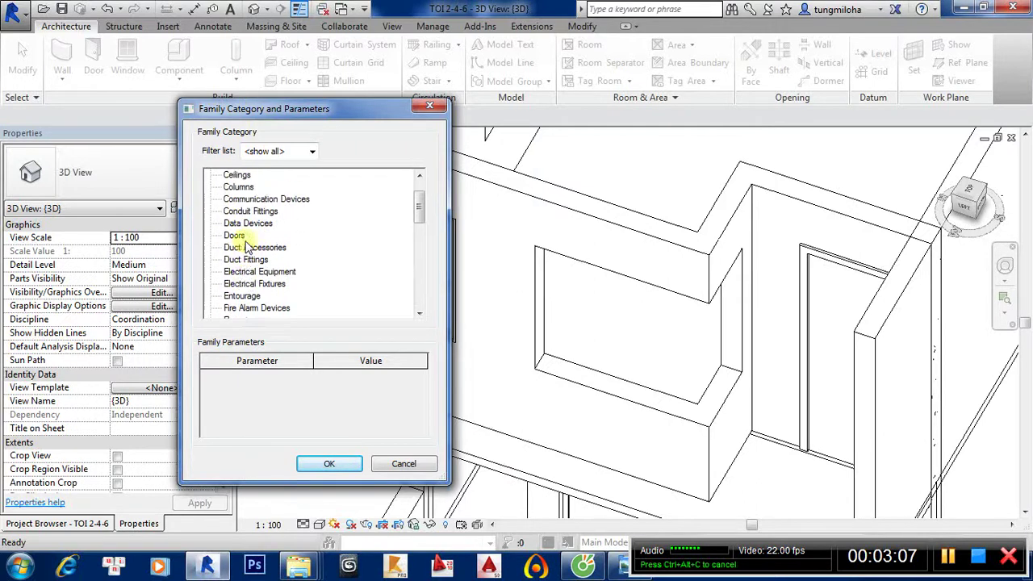
{"action": "scroll", "coordinate": [252, 245], "scroll_direction": "up", "scroll_amount": 1}
{"action": "scroll", "coordinate": [250, 242], "scroll_direction": "down", "scroll_amount": 4}
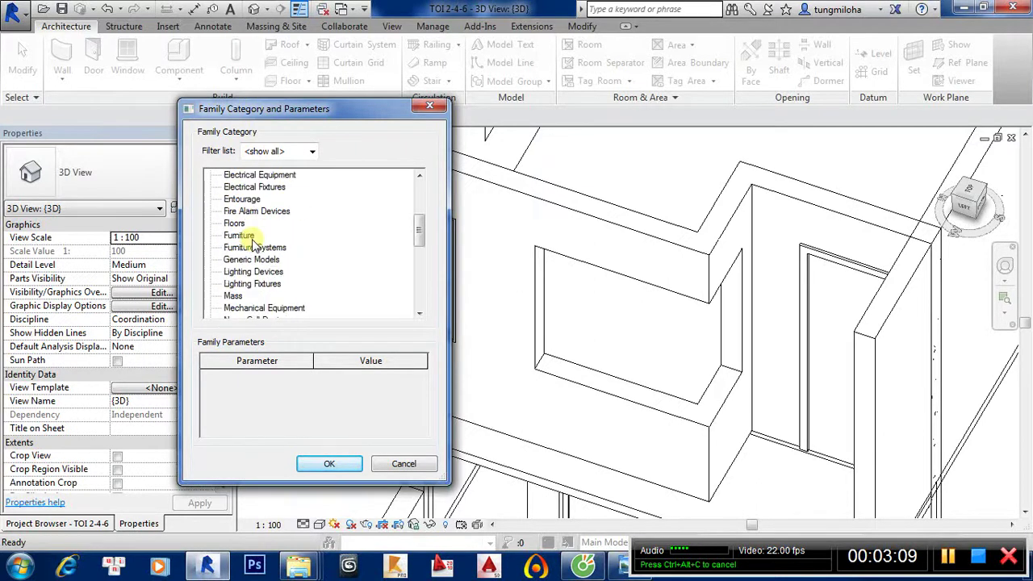
{"action": "scroll", "coordinate": [257, 274], "scroll_direction": "down", "scroll_amount": 3}
{"action": "scroll", "coordinate": [260, 291], "scroll_direction": "down", "scroll_amount": 3}
{"action": "scroll", "coordinate": [250, 303], "scroll_direction": "down", "scroll_amount": 1}
{"action": "left_click", "coordinate": [234, 296]}
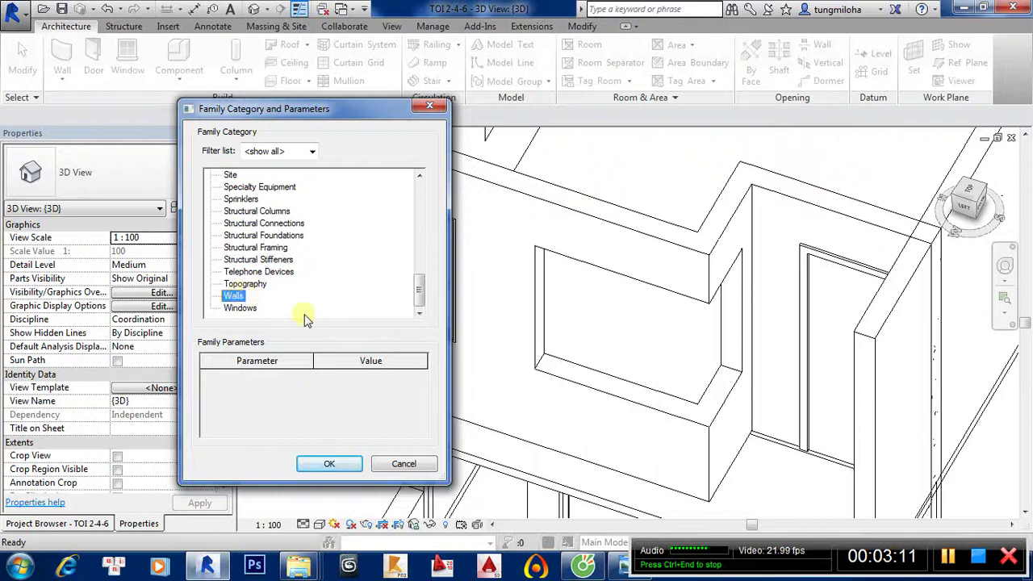
{"action": "left_click", "coordinate": [351, 468]}
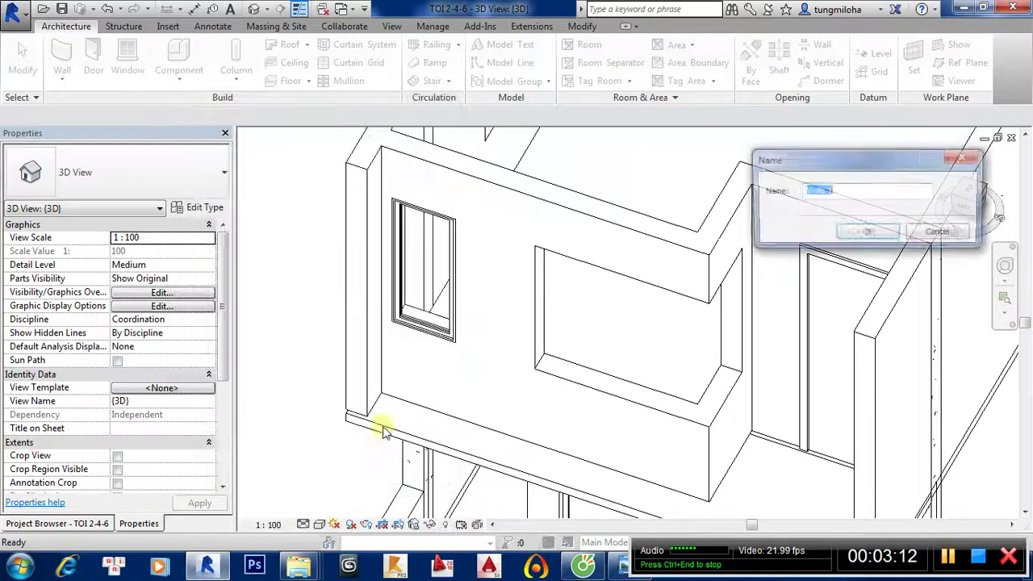
{"action": "left_click", "coordinate": [865, 233]}
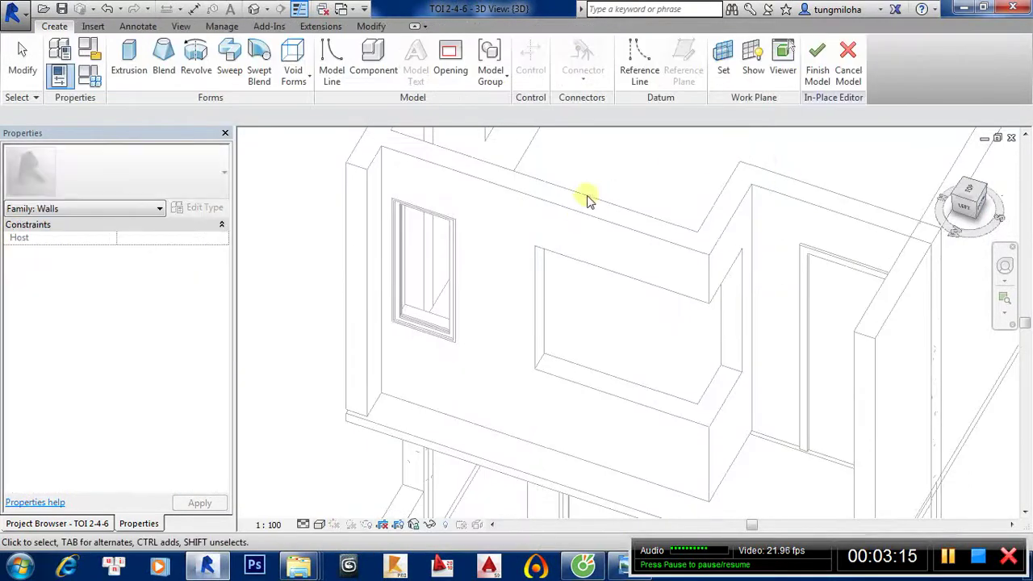
Start a sweep and pick the window opening's bottom edge as its path.
{"action": "left_click", "coordinate": [229, 71]}
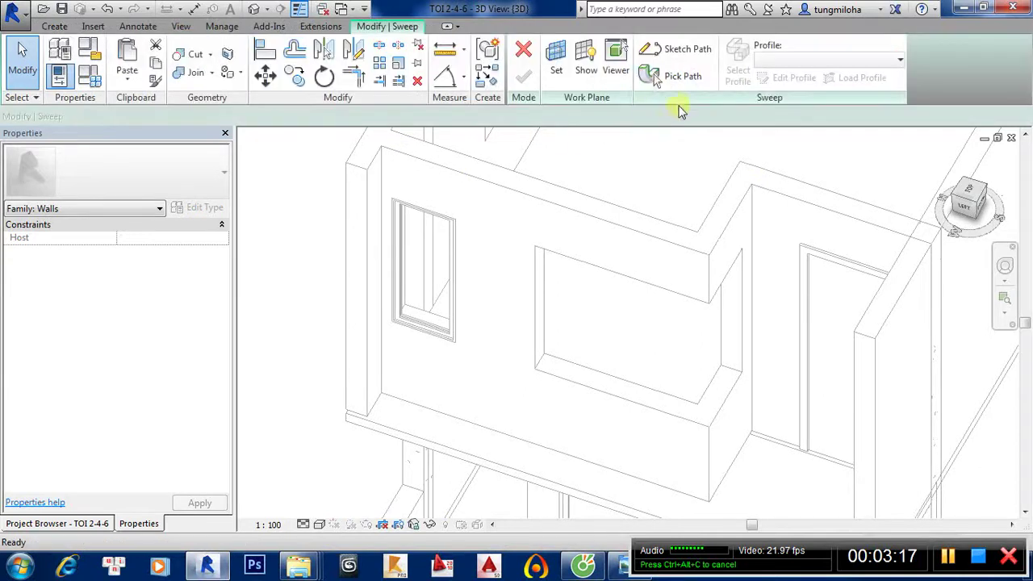
{"action": "left_click", "coordinate": [660, 81]}
{"action": "scroll", "coordinate": [727, 357], "scroll_direction": "up", "scroll_amount": 2}
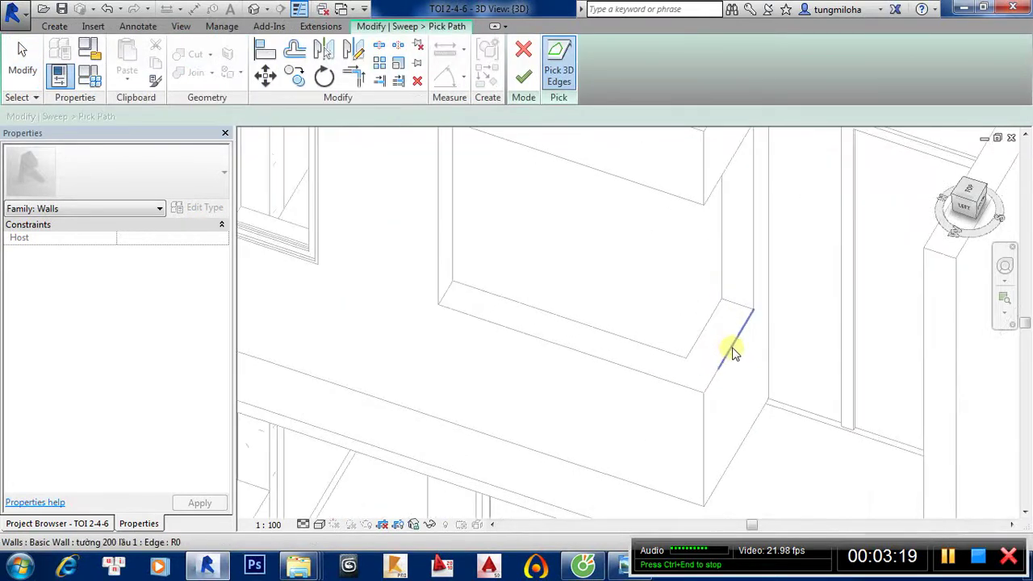
{"action": "left_click", "coordinate": [694, 386]}
{"action": "key", "text": "Escape"}
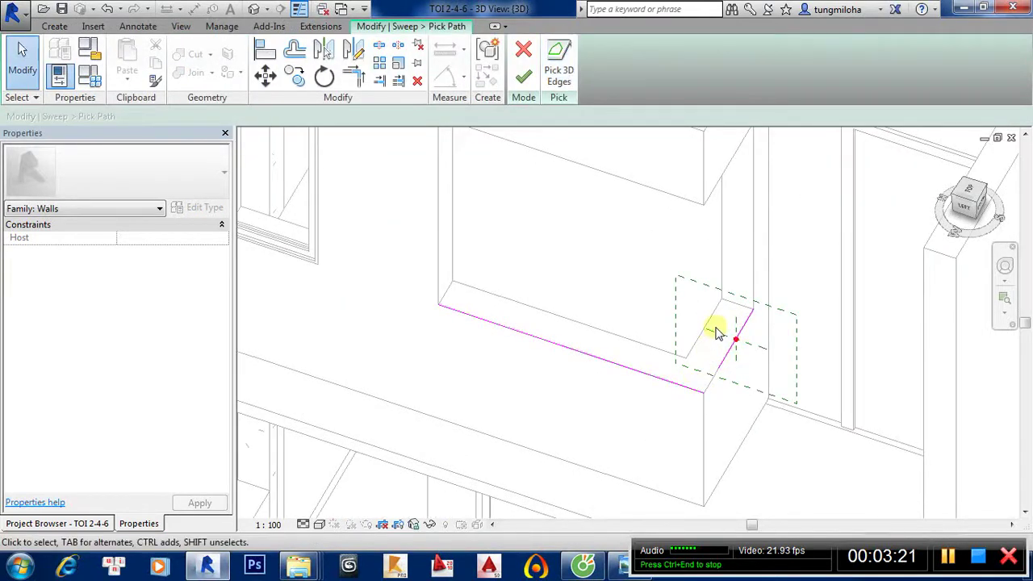
Trim/extend the bottom path edge to join the short corner edge.
{"action": "key", "text": "t"}
{"action": "key", "text": "r"}
{"action": "left_click", "coordinate": [733, 349]}
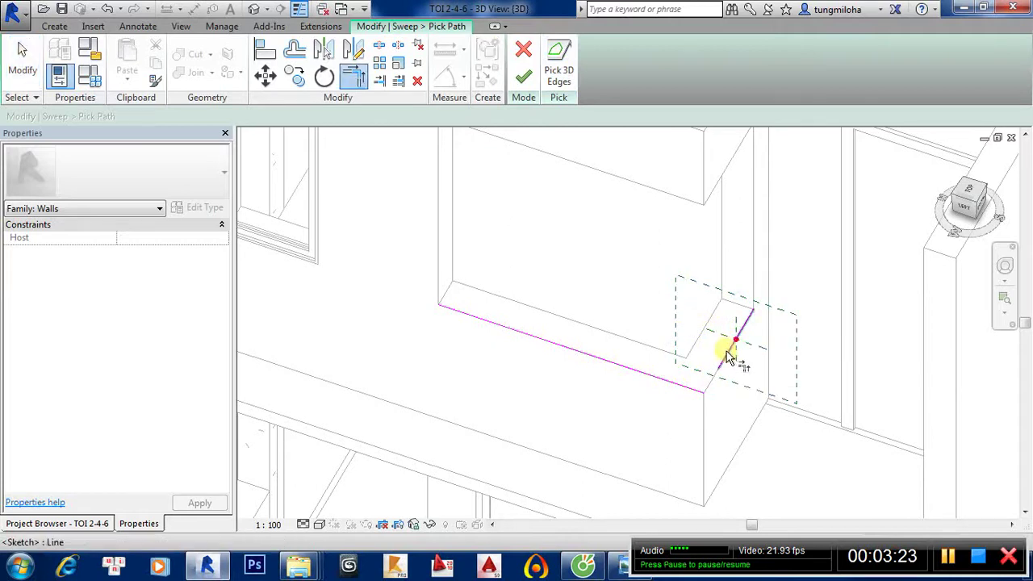
{"action": "left_click", "coordinate": [703, 387]}
{"action": "key", "text": "Escape"}
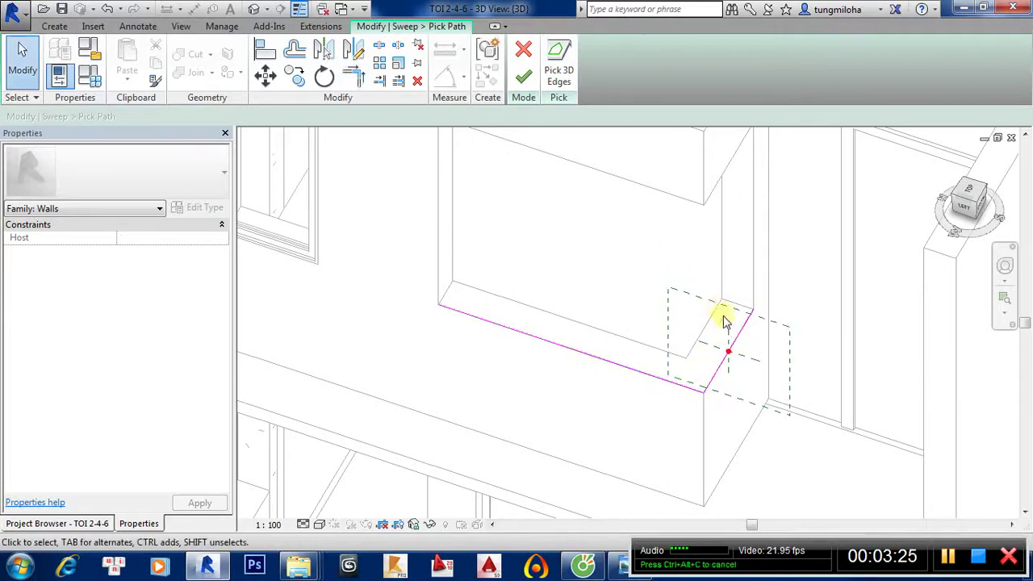
Check the path end from the left view, finish the path, and begin the profile.
{"action": "left_click", "coordinate": [967, 209]}
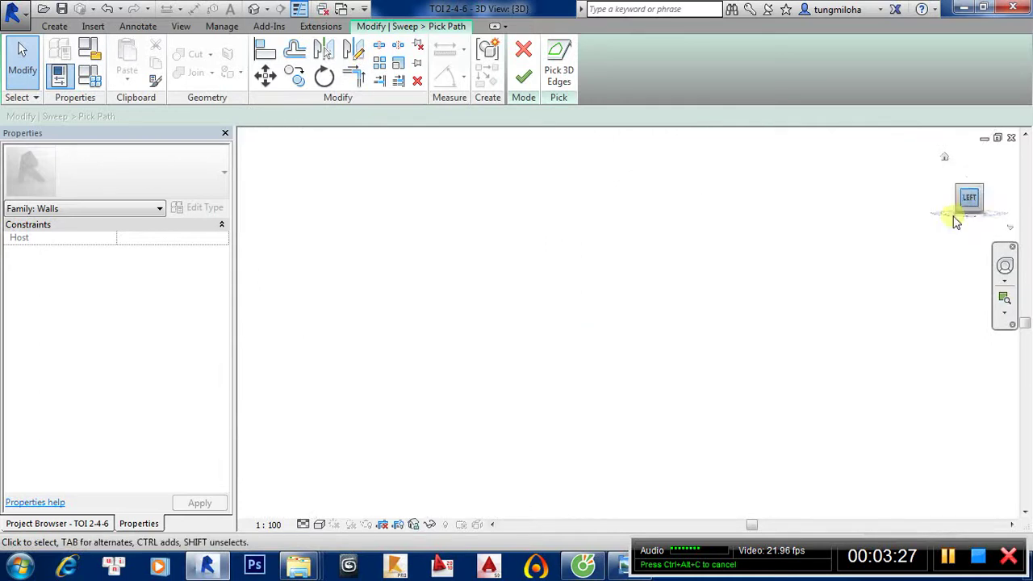
{"action": "scroll", "coordinate": [637, 262], "scroll_direction": "up", "scroll_amount": 3}
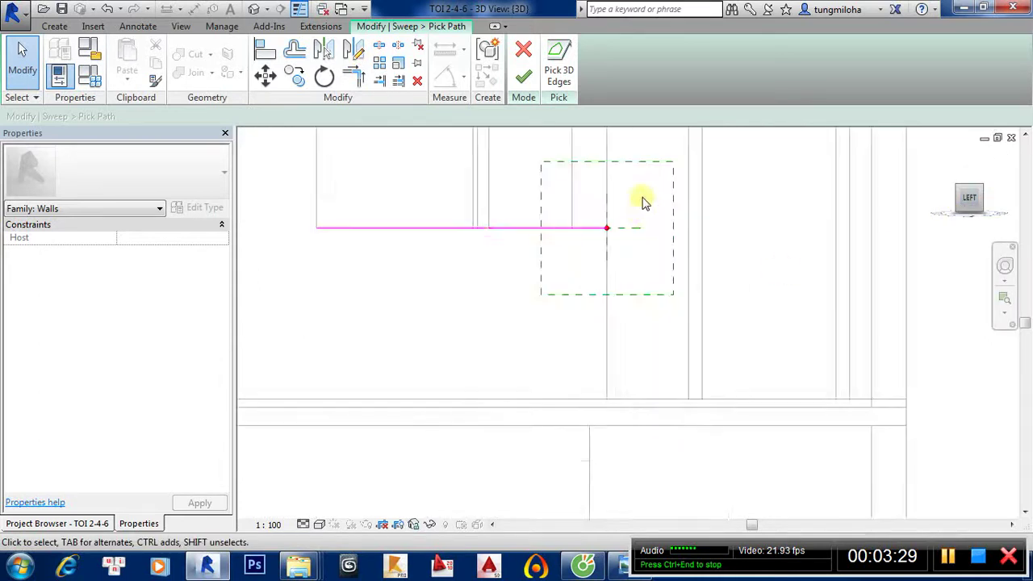
{"action": "scroll", "coordinate": [640, 201], "scroll_direction": "up", "scroll_amount": 2}
{"action": "middle_click_drag", "start_coordinate": [641, 201], "coordinate": [652, 426]}
{"action": "scroll", "coordinate": [584, 270], "scroll_direction": "down", "scroll_amount": 2}
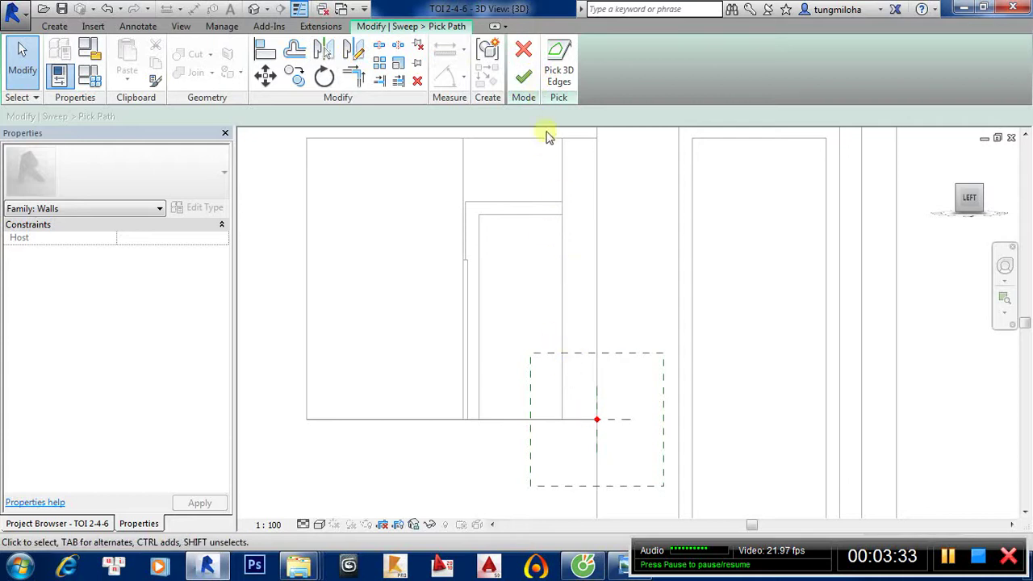
{"action": "left_click", "coordinate": [524, 77]}
{"action": "left_click", "coordinate": [738, 74]}
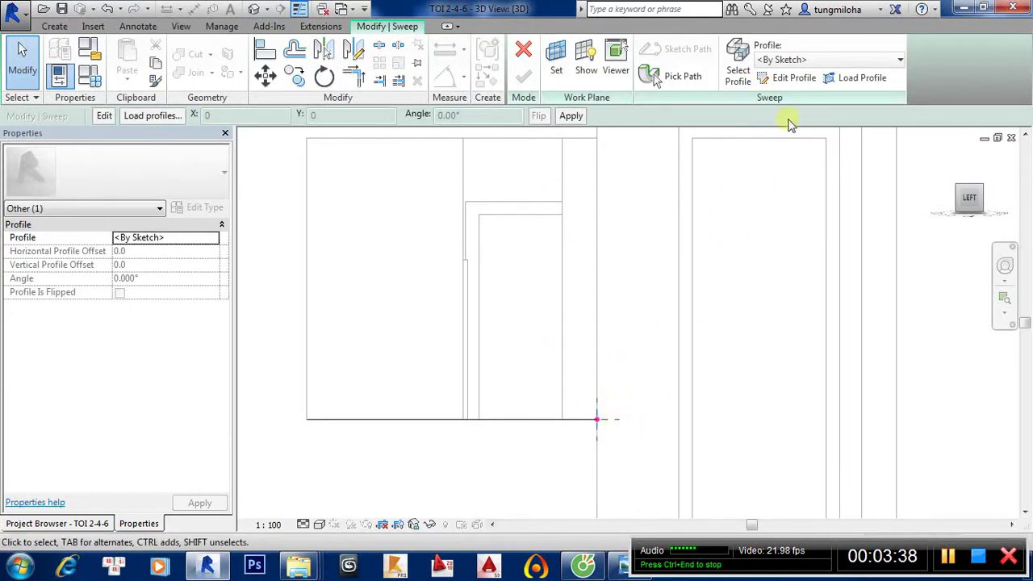
Sketch a narrow 1600-tall rectangular profile, then open the sweep's material setting.
{"action": "left_click", "coordinate": [795, 78]}
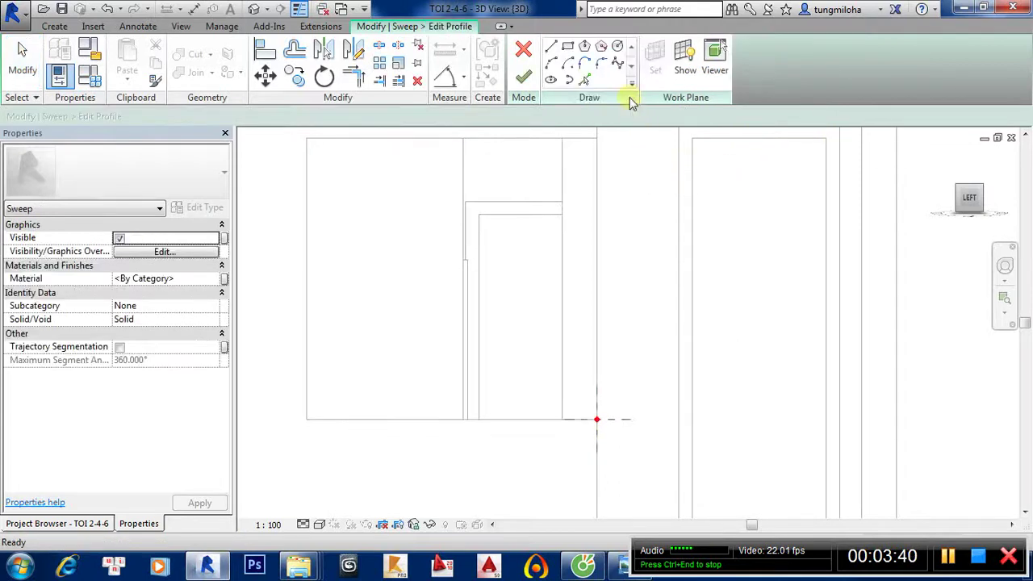
{"action": "left_click", "coordinate": [579, 139]}
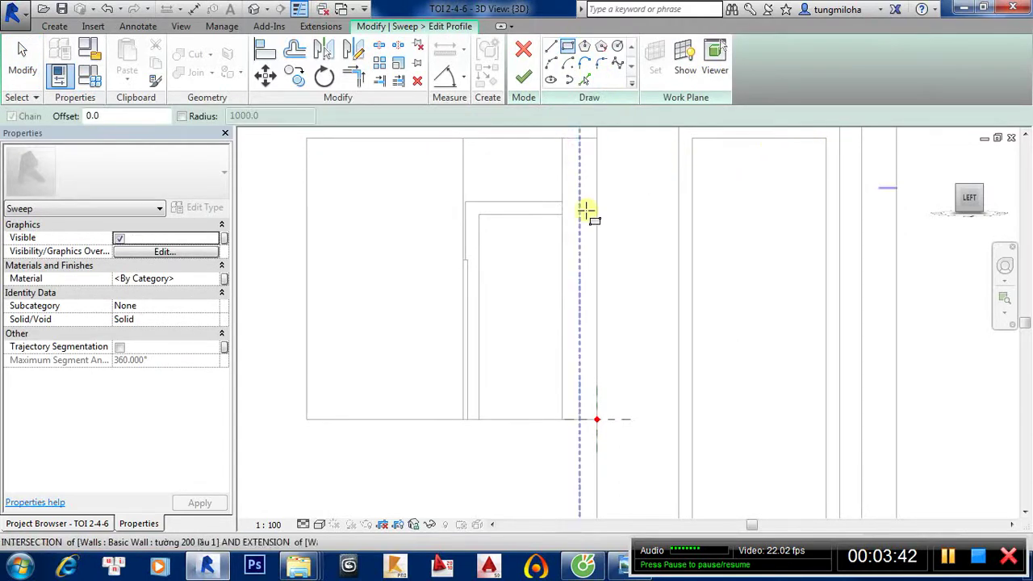
{"action": "left_click", "coordinate": [589, 419]}
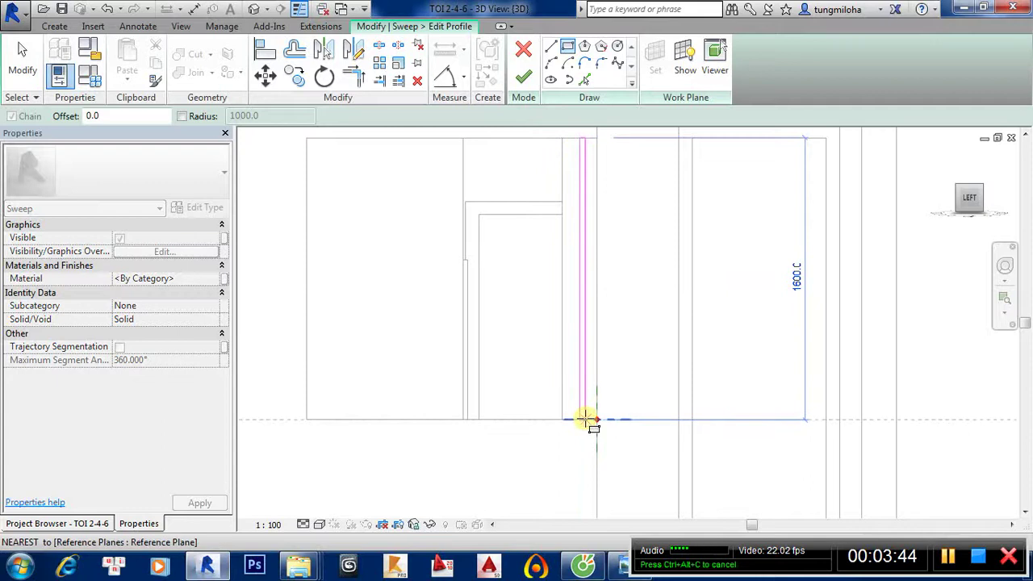
{"action": "key", "text": "Escape"}
{"action": "key", "text": "Escape"}
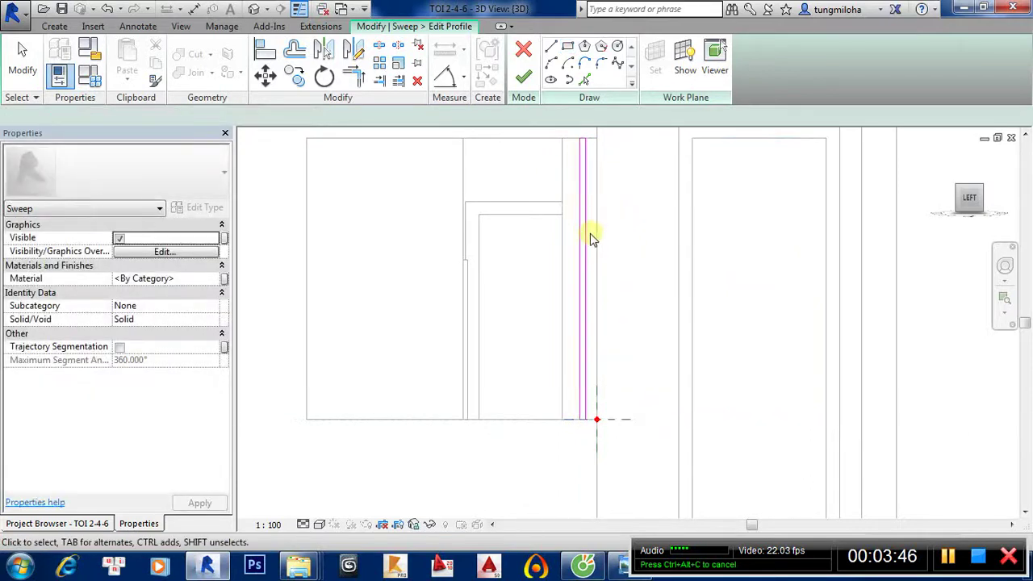
{"action": "left_click", "coordinate": [211, 278]}
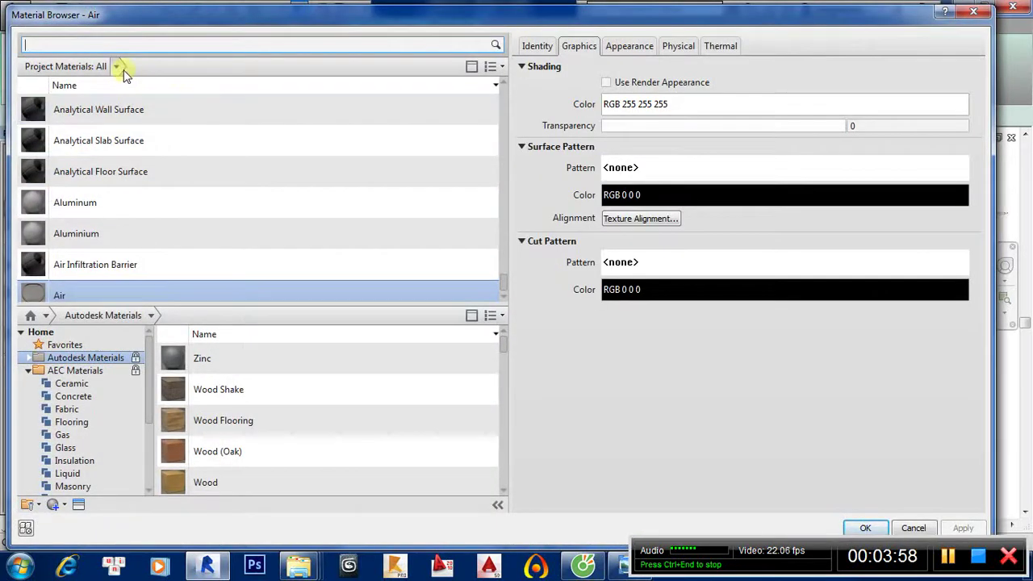
Filter materials to Glass and select Glass, Clear Glazing on its Appearance tab.
{"action": "left_click", "coordinate": [117, 67]}
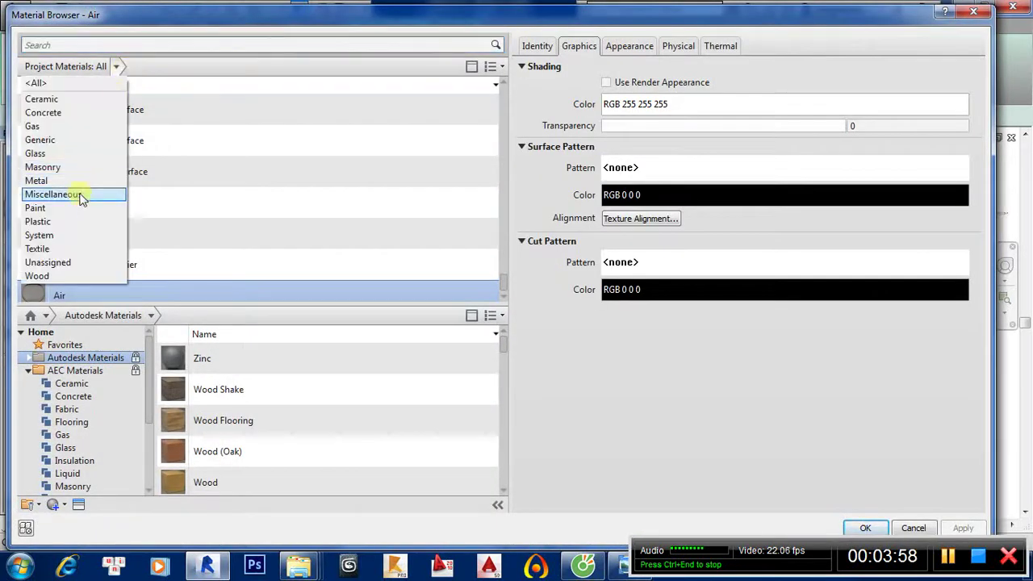
{"action": "left_click", "coordinate": [60, 154]}
{"action": "left_click", "coordinate": [120, 143]}
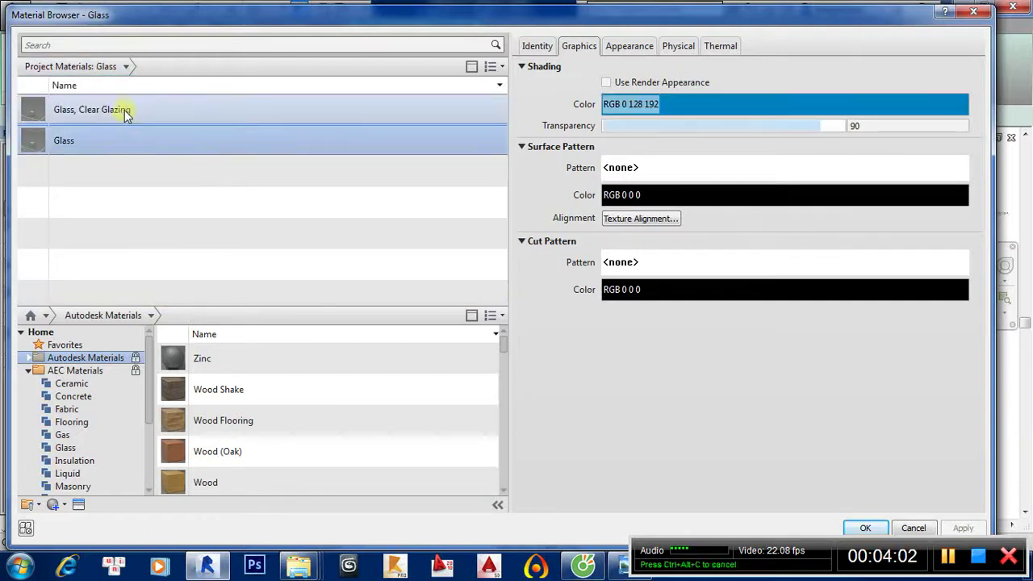
{"action": "left_click", "coordinate": [126, 113]}
{"action": "left_click", "coordinate": [629, 47]}
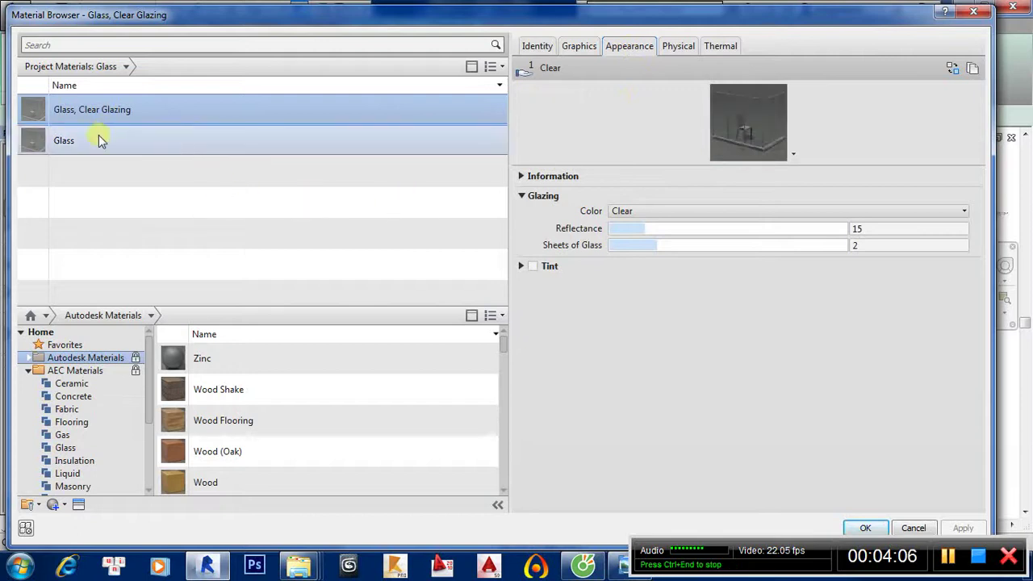
{"action": "left_click", "coordinate": [98, 140]}
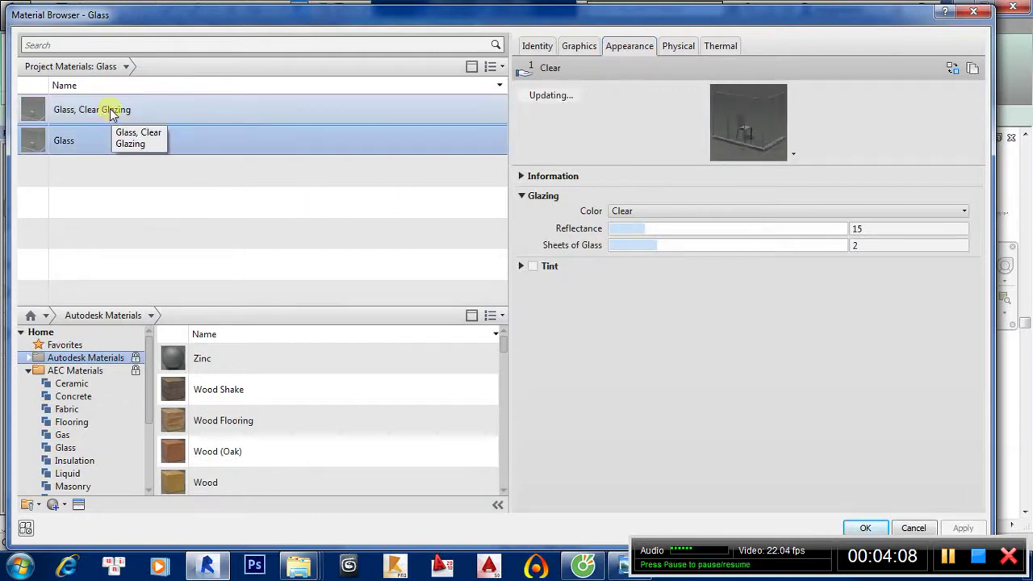
{"action": "left_click", "coordinate": [112, 113]}
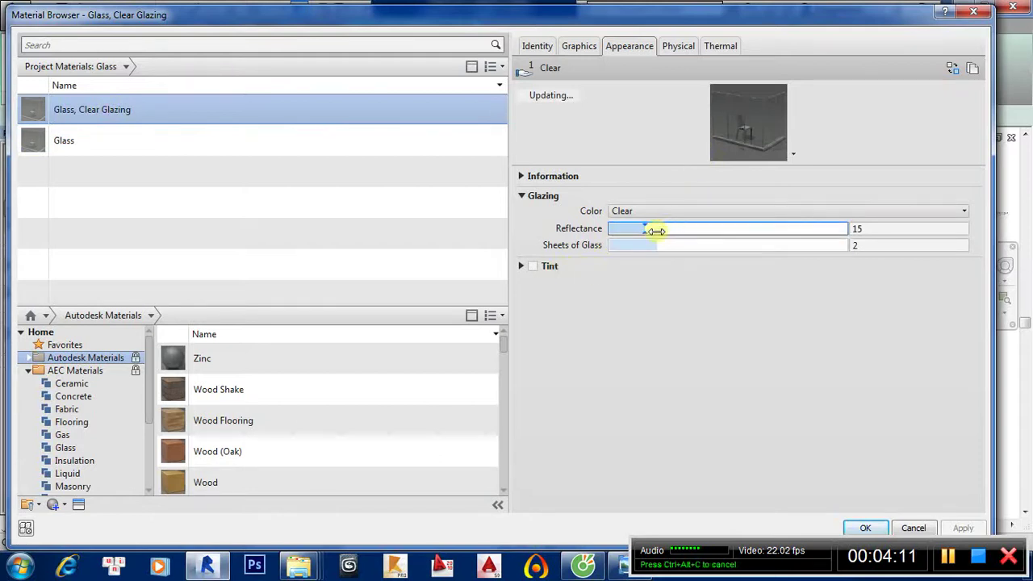
Raise the glazing reflectance to 48, set its colour to Green, and apply.
{"action": "left_click_drag", "start_coordinate": [655, 231], "coordinate": [748, 234]}
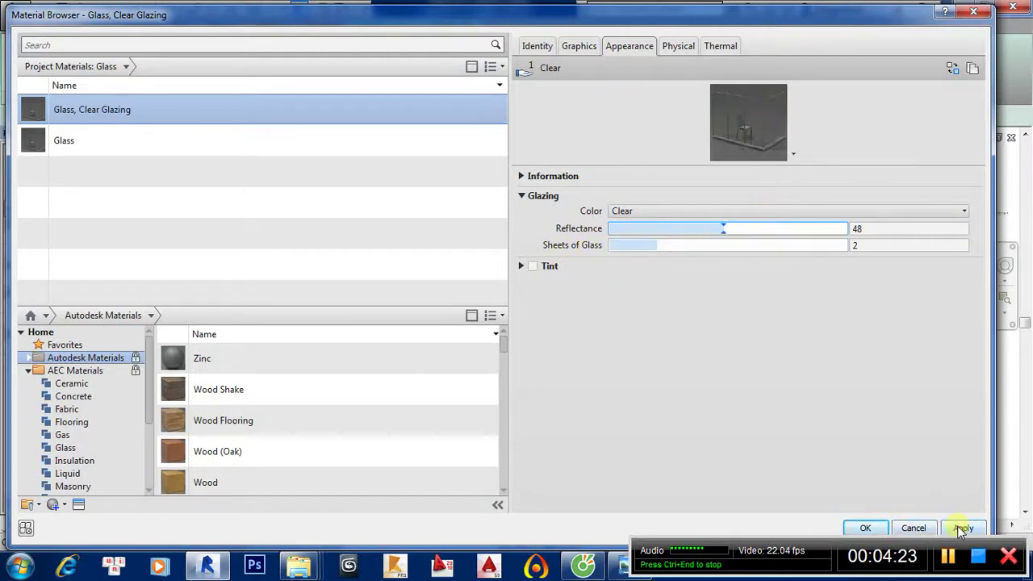
{"action": "left_click", "coordinate": [679, 212]}
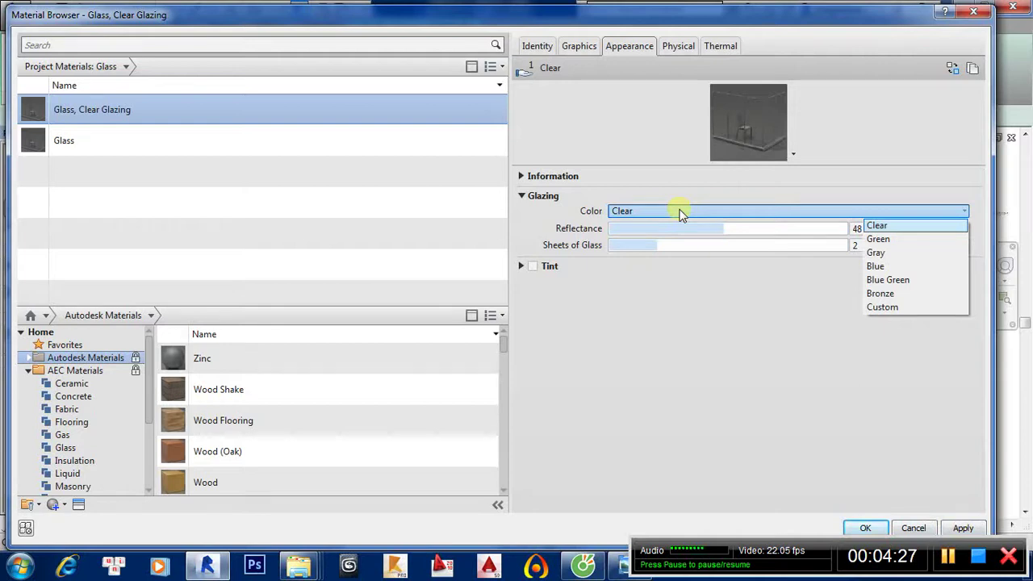
{"action": "left_click", "coordinate": [896, 239]}
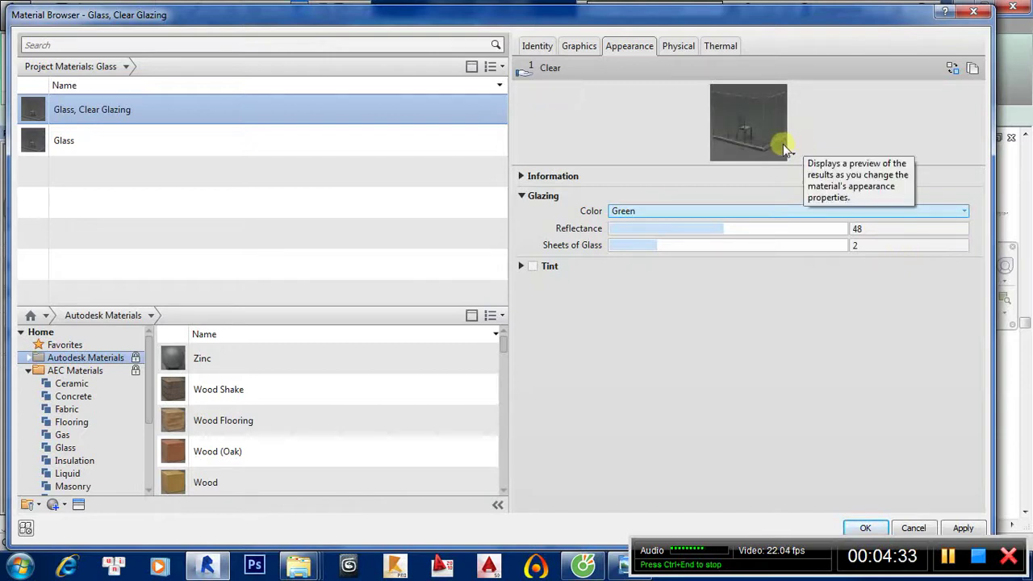
{"action": "left_click", "coordinate": [962, 529]}
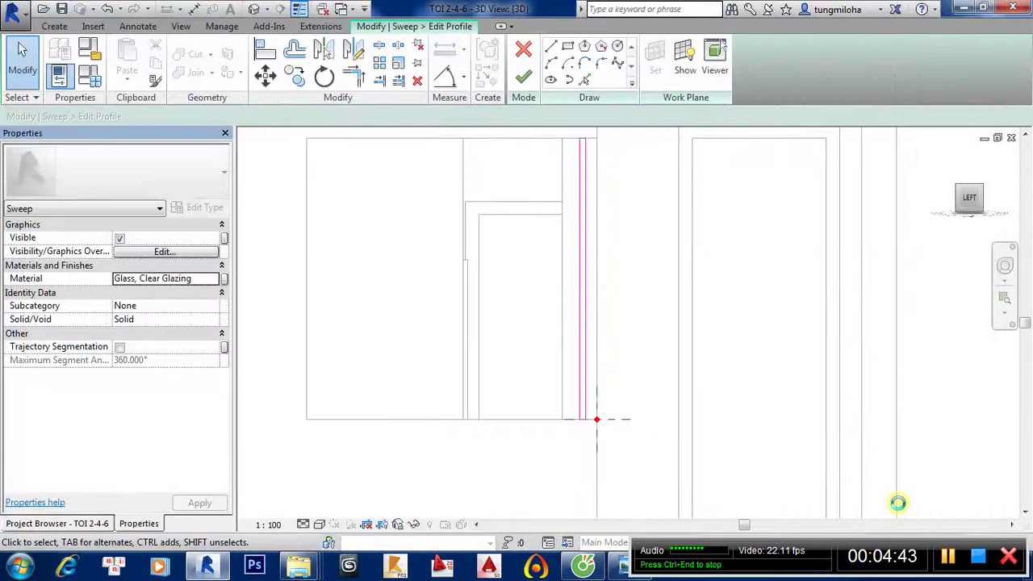
Finish the profile, sweep and Walls 1 model, then view the corner window isometrically.
{"action": "left_click", "coordinate": [532, 83]}
{"action": "left_click", "coordinate": [526, 76]}
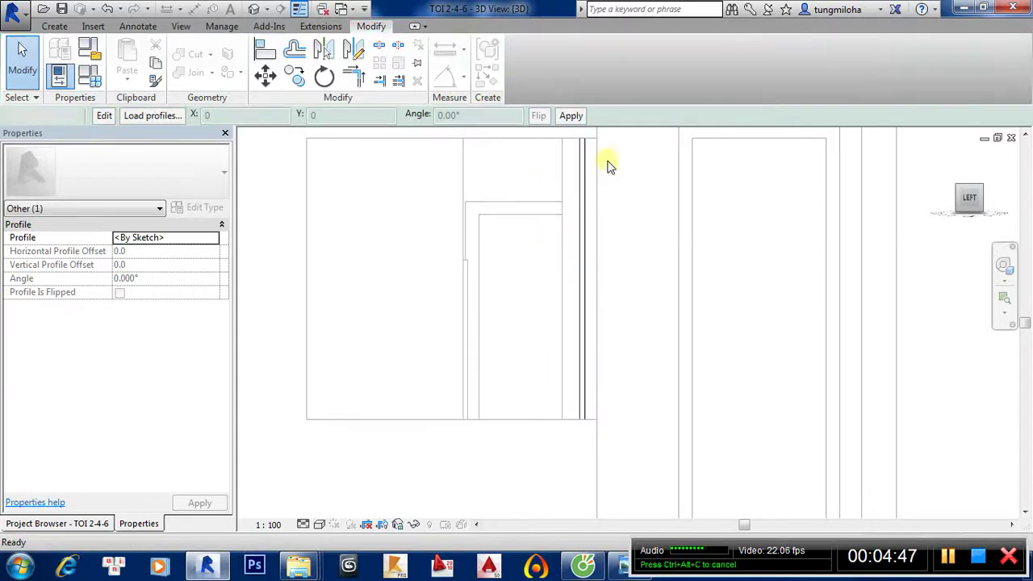
{"action": "left_click", "coordinate": [596, 66]}
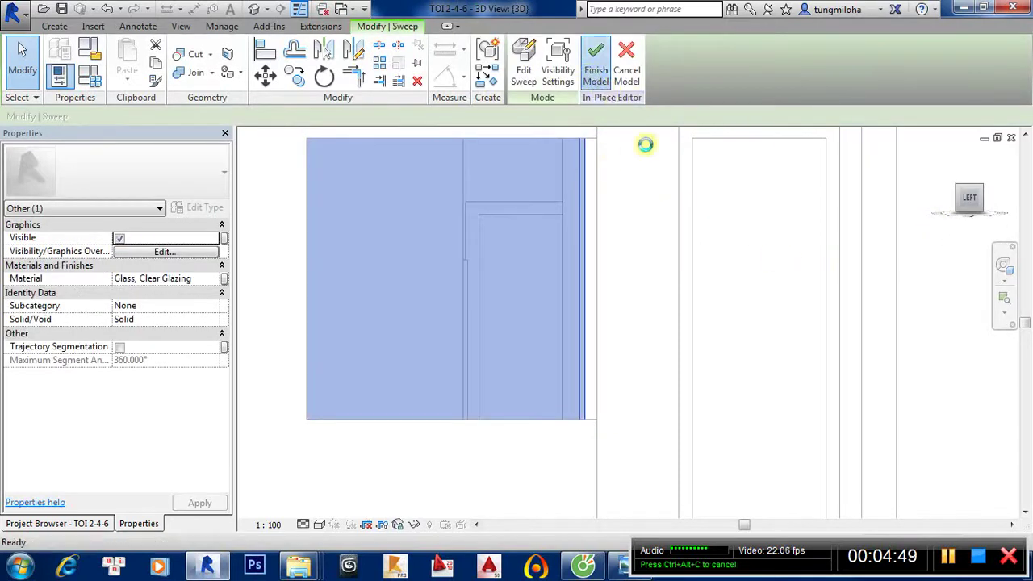
{"action": "scroll", "coordinate": [730, 244], "scroll_direction": "down", "scroll_amount": 2}
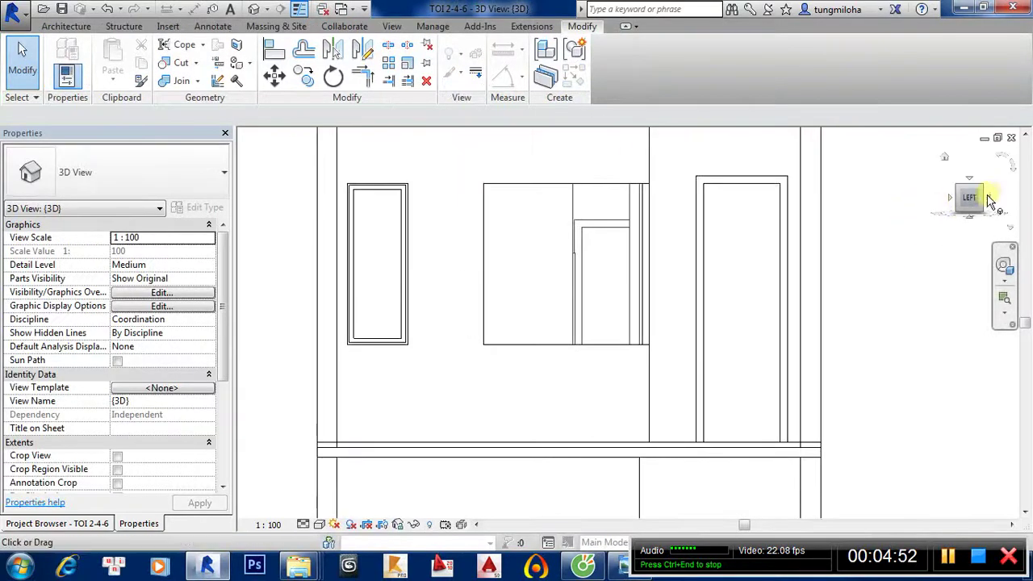
{"action": "mouse_move", "coordinate": [983, 193]}
{"action": "left_mouse_down"}
{"action": "mouse_move", "coordinate": [533, 245]}
{"action": "mouse_move", "coordinate": [480, 283]}
{"action": "mouse_move", "coordinate": [464, 360]}
{"action": "left_mouse_up"}
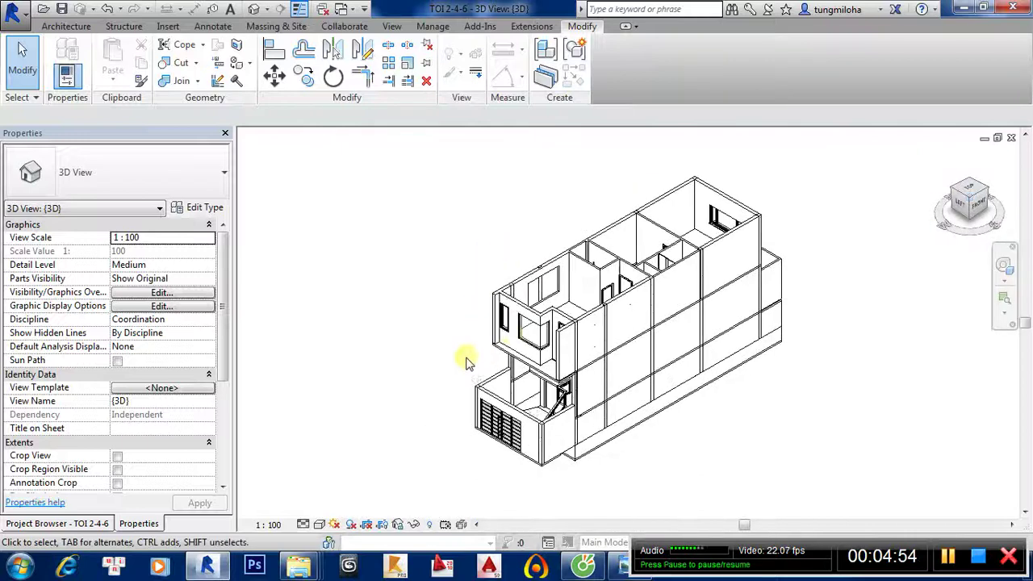
{"action": "scroll", "coordinate": [532, 343], "scroll_direction": "up", "scroll_amount": 5}
{"action": "scroll", "coordinate": [597, 379], "scroll_direction": "up", "scroll_amount": 1}
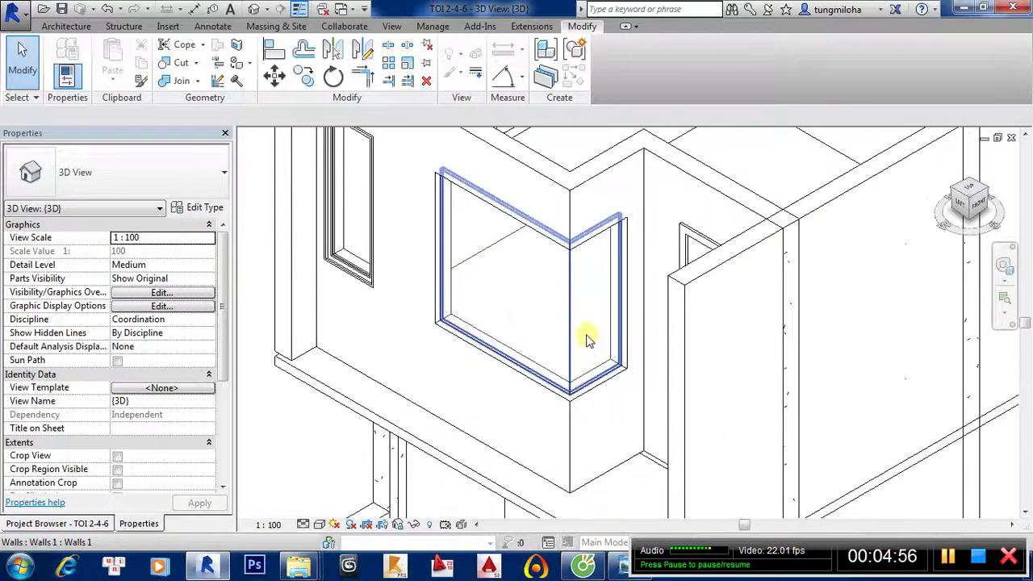
{"action": "scroll", "coordinate": [579, 280], "scroll_direction": "down", "scroll_amount": 2}
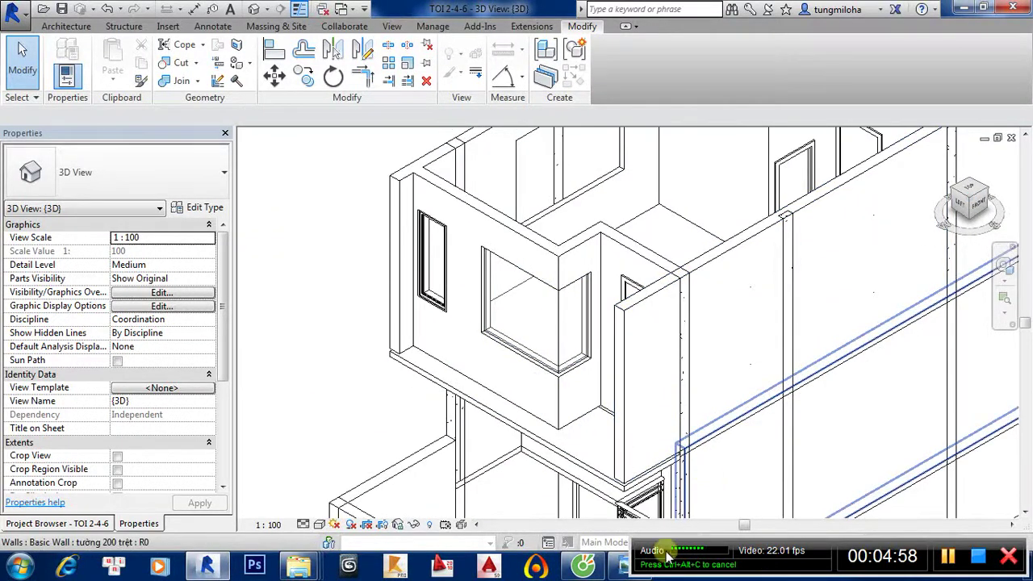
Switch between the elevation drawing in Photo Viewer and the Revit model.
{"action": "left_click", "coordinate": [622, 568]}
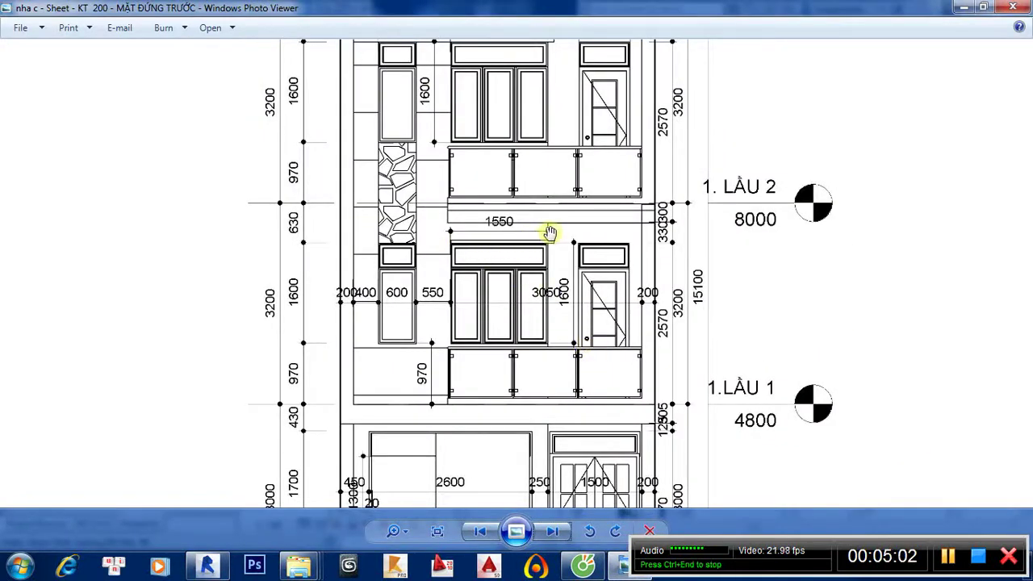
{"action": "left_click", "coordinate": [966, 7]}
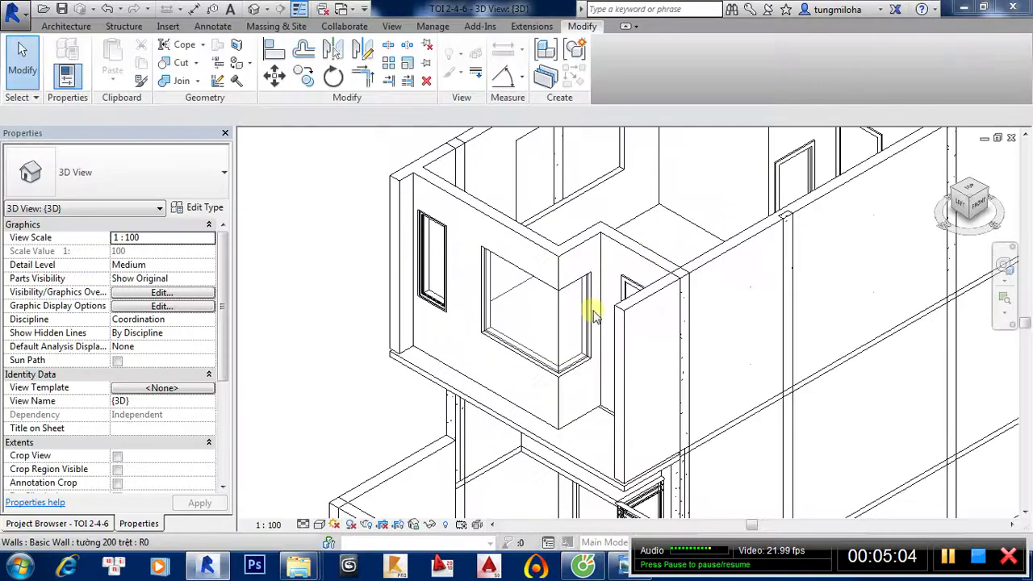
{"action": "scroll", "coordinate": [464, 246], "scroll_direction": "up", "scroll_amount": 3}
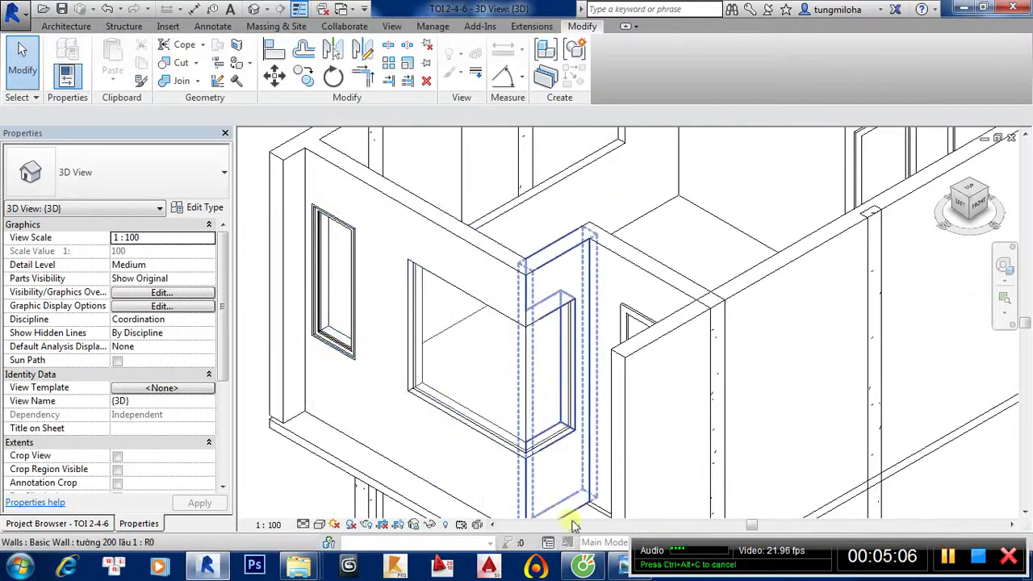
{"action": "left_click", "coordinate": [628, 567]}
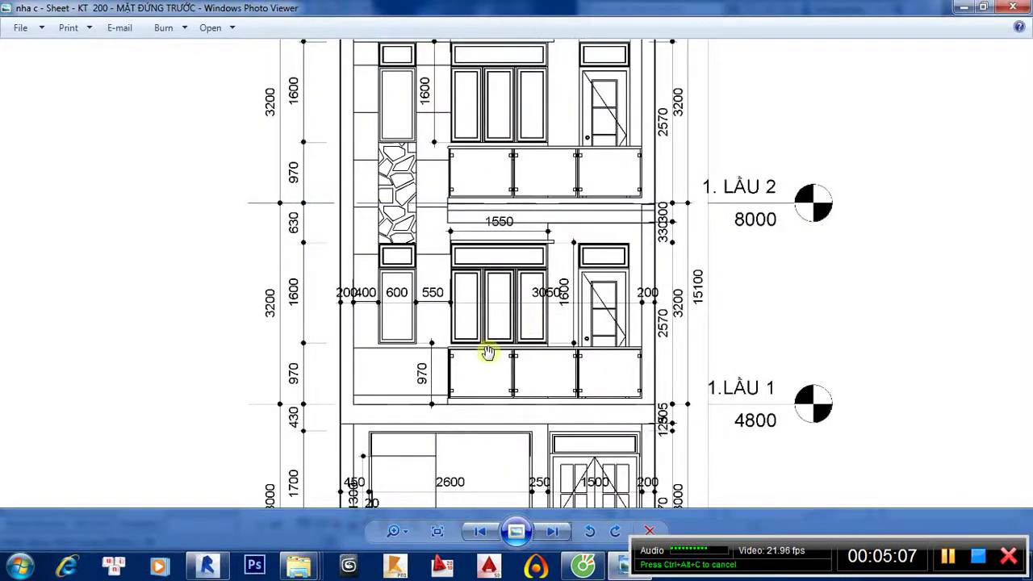
Page back through the sheet images to KT 005 - PHỐI CẢNH TỔNG THỂ.
{"action": "left_click", "coordinate": [485, 532]}
{"action": "left_click", "coordinate": [484, 531]}
{"action": "left_click", "coordinate": [484, 532]}
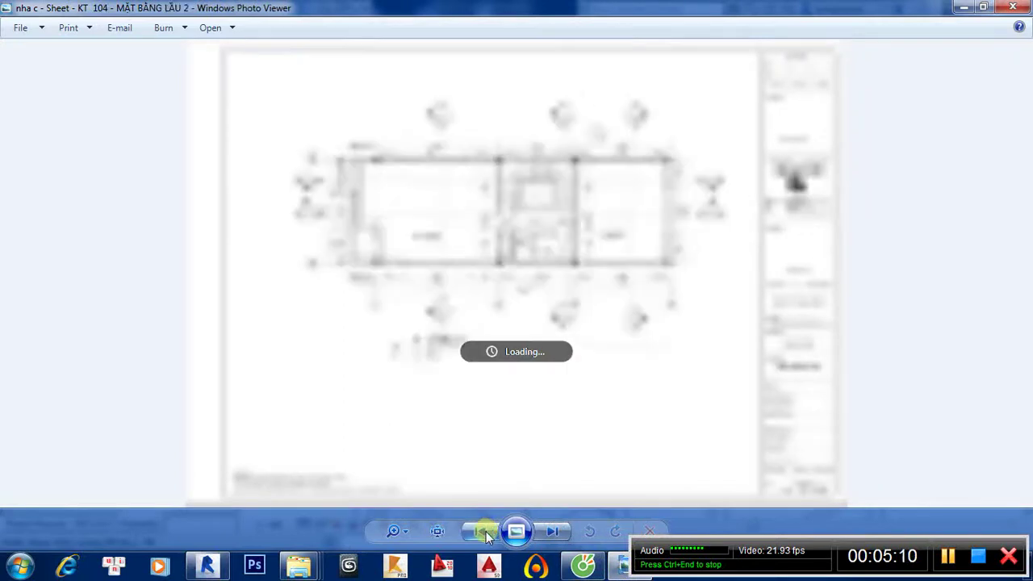
{"action": "left_click", "coordinate": [484, 532]}
{"action": "left_click", "coordinate": [484, 532]}
{"action": "left_click", "coordinate": [484, 532]}
{"action": "left_click", "coordinate": [485, 532]}
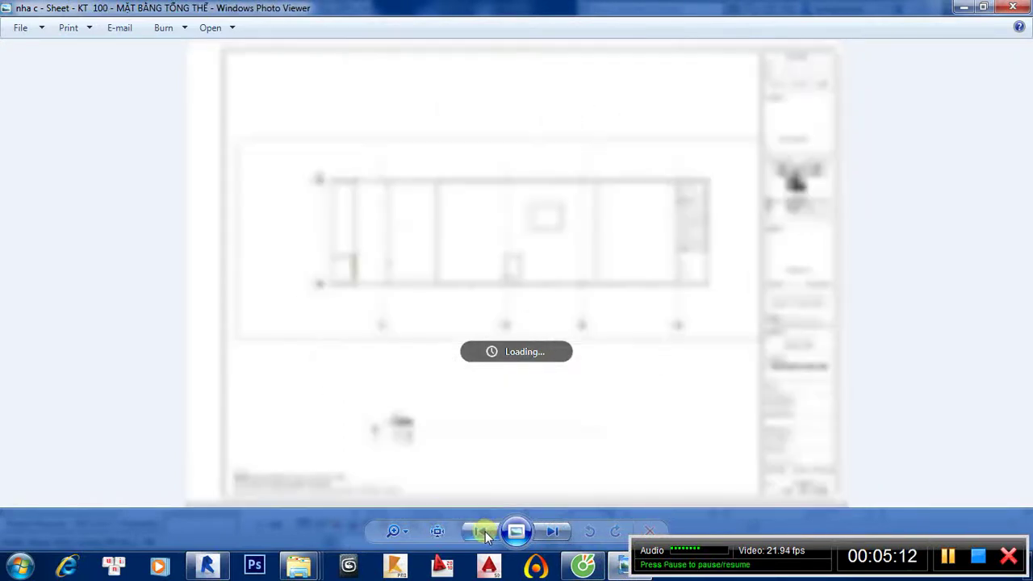
{"action": "left_click", "coordinate": [484, 532]}
{"action": "left_click", "coordinate": [484, 532]}
{"action": "left_click", "coordinate": [484, 532]}
{"action": "left_click", "coordinate": [485, 532]}
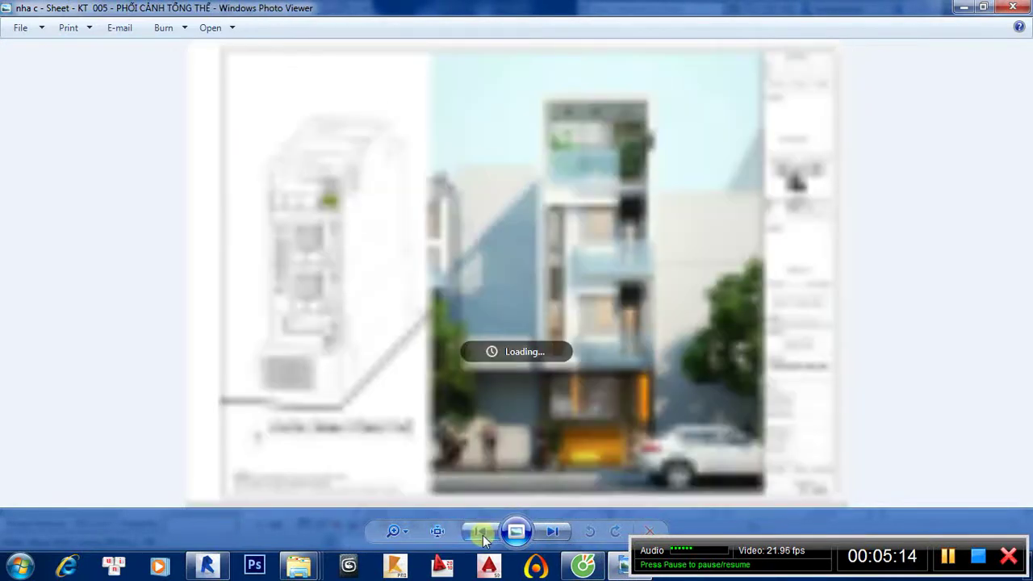
Zoom into the rendering and pan to the façade balconies.
{"action": "scroll", "coordinate": [611, 293], "scroll_direction": "up", "scroll_amount": 1}
{"action": "scroll", "coordinate": [622, 295], "scroll_direction": "up", "scroll_amount": 1}
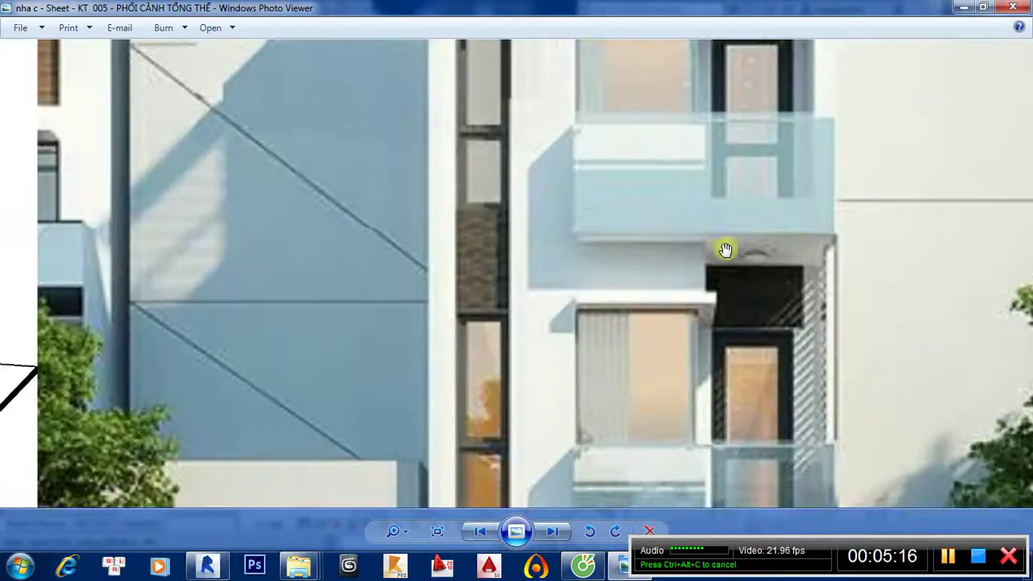
{"action": "left_click_drag", "start_coordinate": [722, 247], "coordinate": [585, 222]}
{"action": "scroll", "coordinate": [585, 222], "scroll_direction": "down", "scroll_amount": 2}
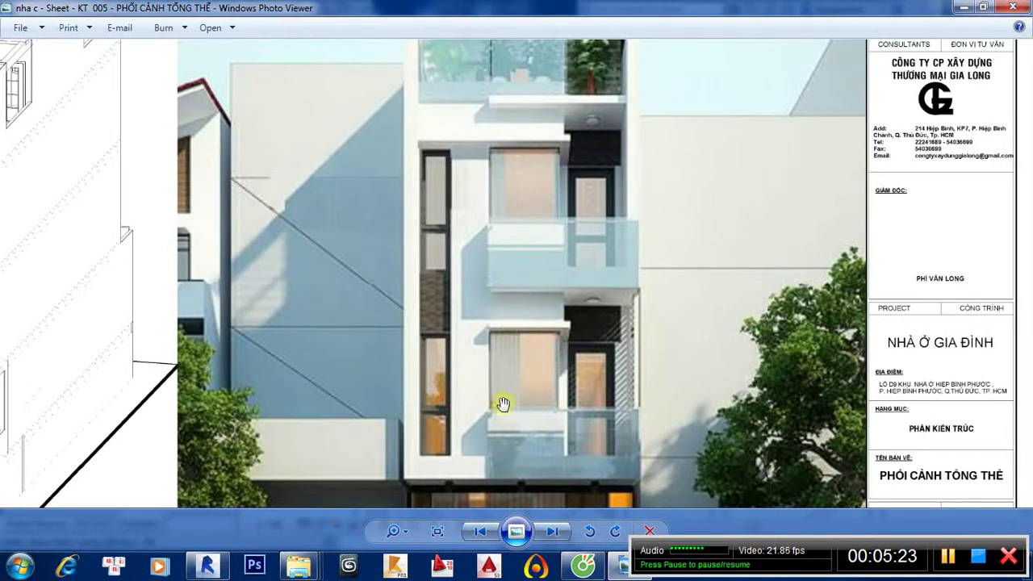
{"action": "mouse_move", "coordinate": [582, 565]}
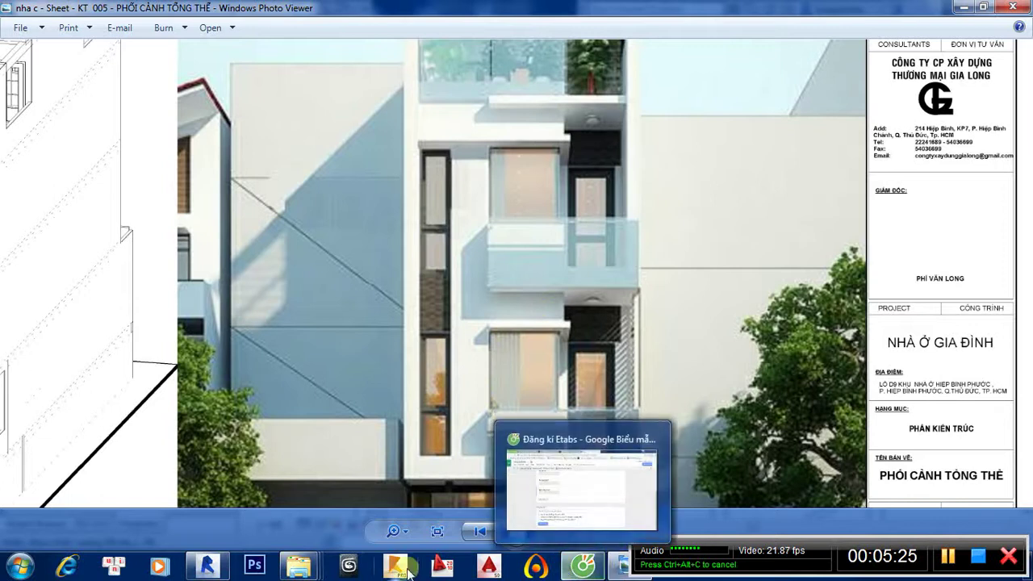
Create a Model In-Place family in the Walls category named 'chi chắn nuoc'.
{"action": "left_click", "coordinate": [207, 566]}
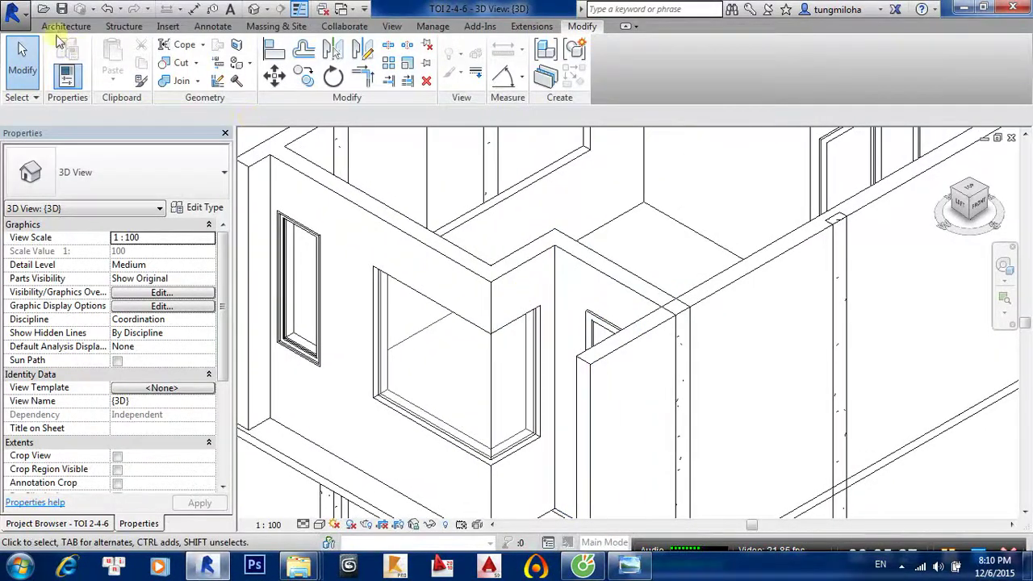
{"action": "left_click", "coordinate": [66, 26]}
{"action": "left_click", "coordinate": [192, 85]}
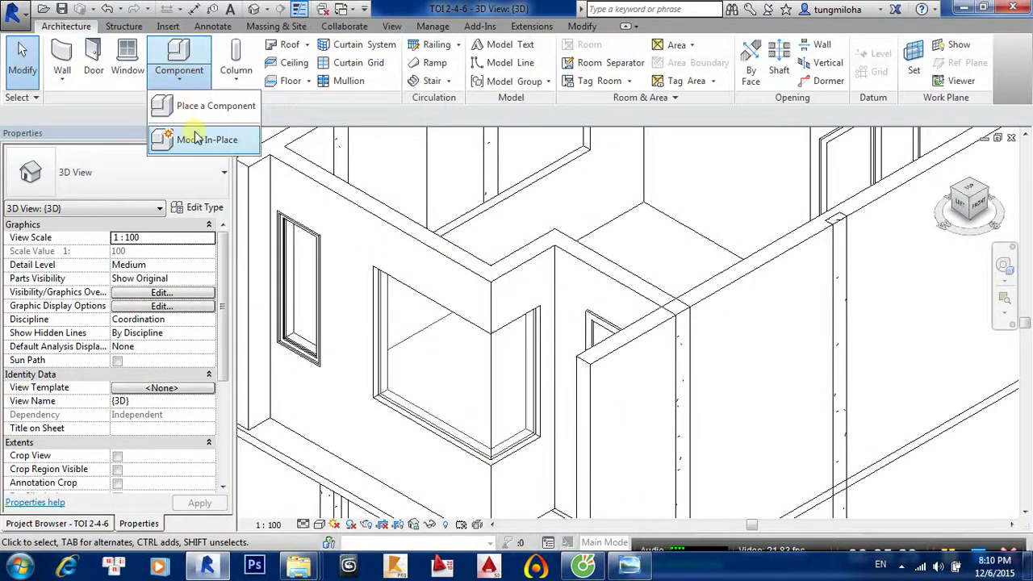
{"action": "left_click", "coordinate": [203, 138]}
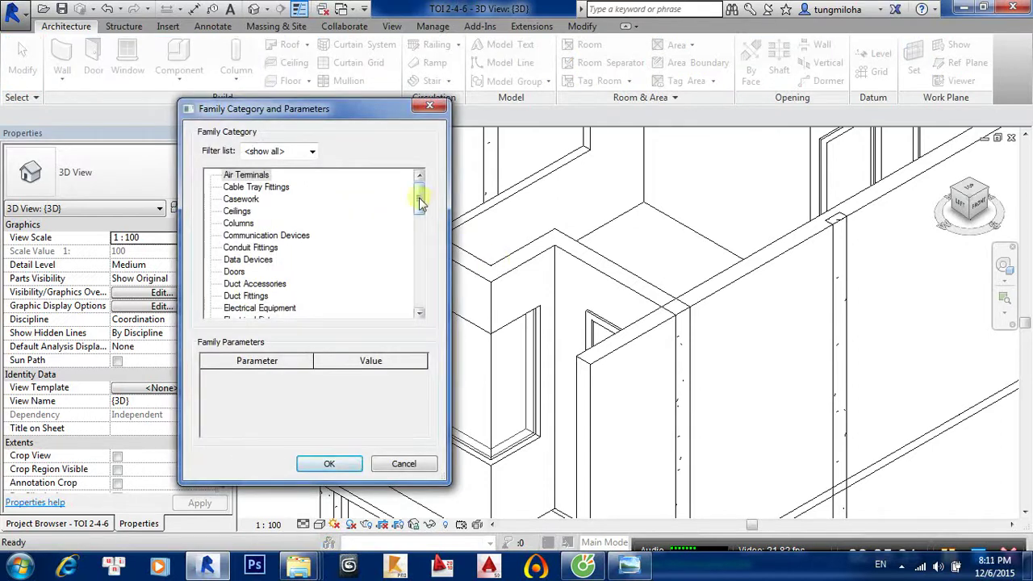
{"action": "left_click_drag", "start_coordinate": [420, 197], "coordinate": [417, 295]}
{"action": "left_click", "coordinate": [234, 295]}
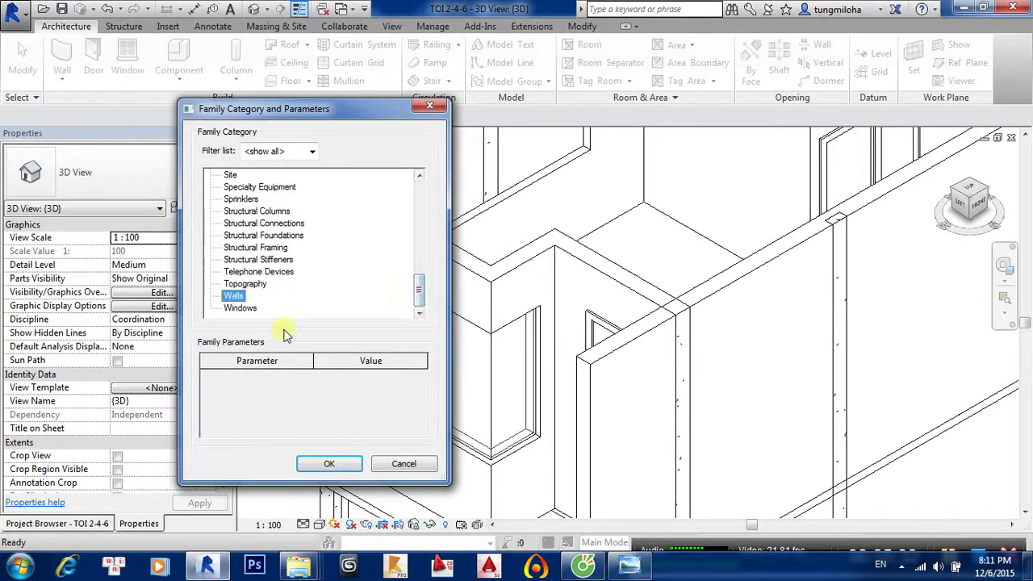
{"action": "left_click", "coordinate": [354, 465]}
{"action": "type", "text": "chi"}
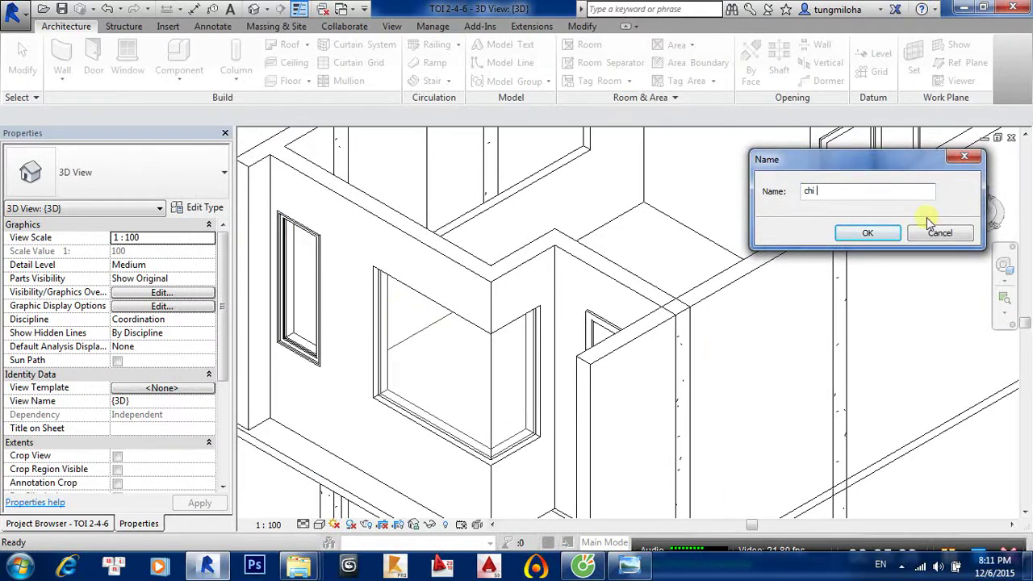
{"action": "type", "text": "cha"}
{"action": "left_click", "coordinate": [865, 234]}
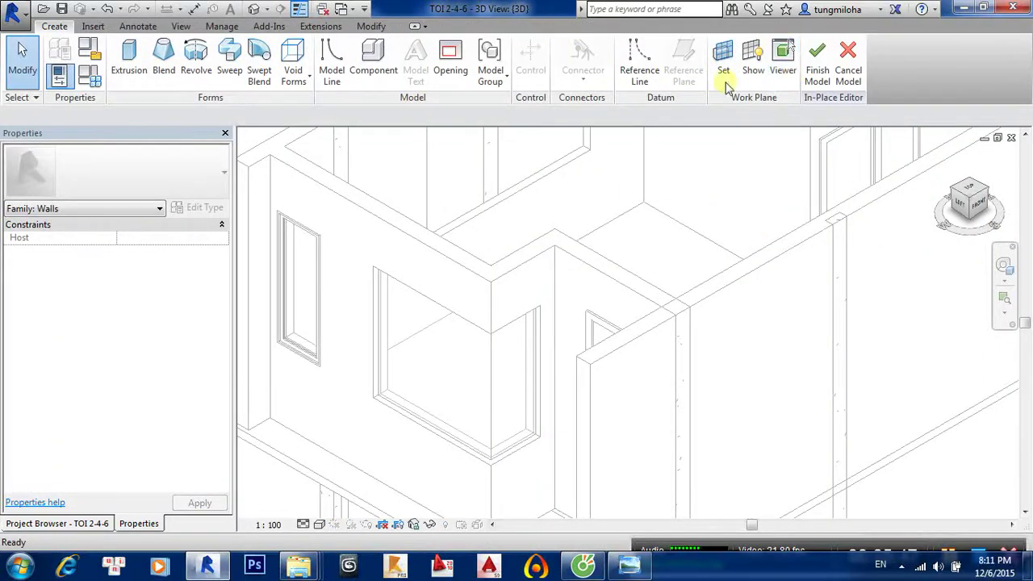
Start a sweep and pick the two wall edges above the window as its path.
{"action": "left_click", "coordinate": [229, 72]}
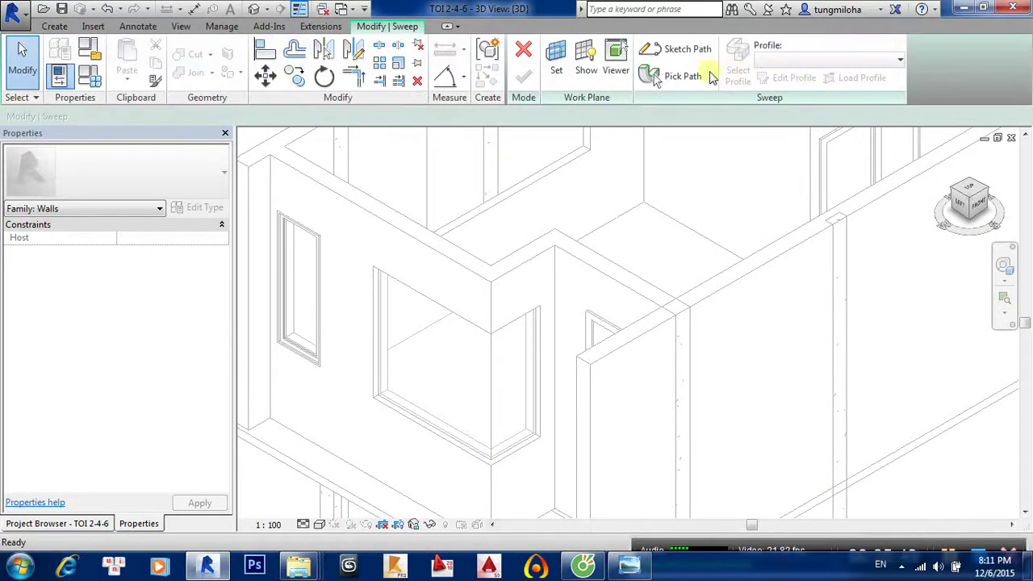
{"action": "left_click", "coordinate": [683, 92]}
{"action": "left_click", "coordinate": [459, 314]}
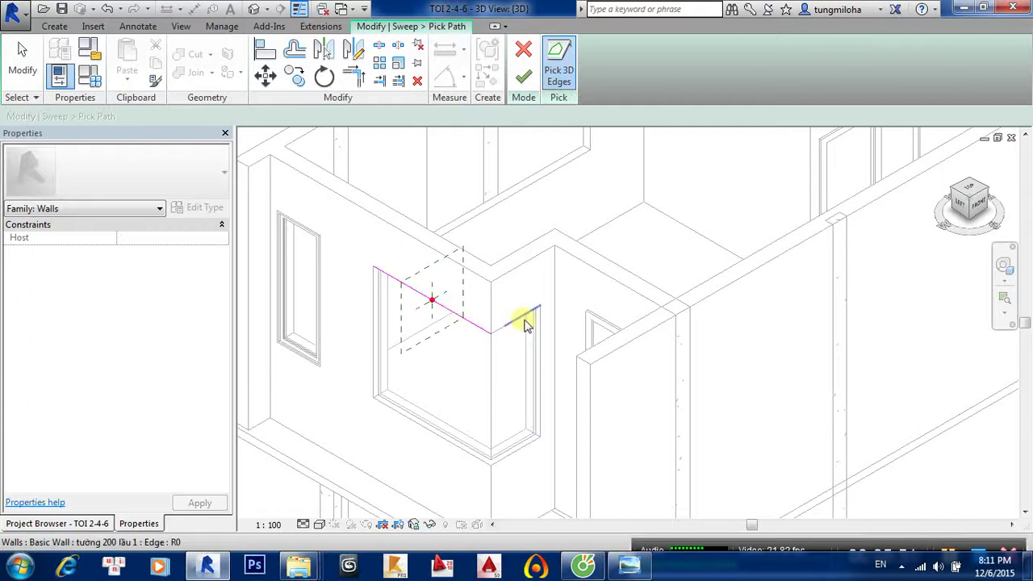
{"action": "left_click", "coordinate": [524, 325]}
{"action": "key", "text": "Escape"}
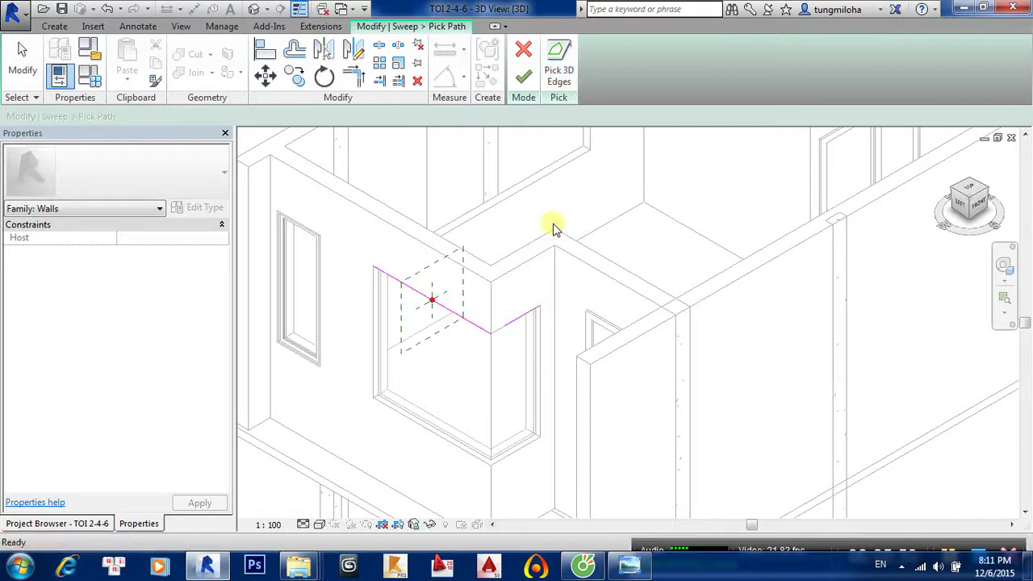
Trim the two path edges to a corner and finish the sweep path.
{"action": "key", "text": "t"}
{"action": "key", "text": "r"}
{"action": "left_click", "coordinate": [513, 320]}
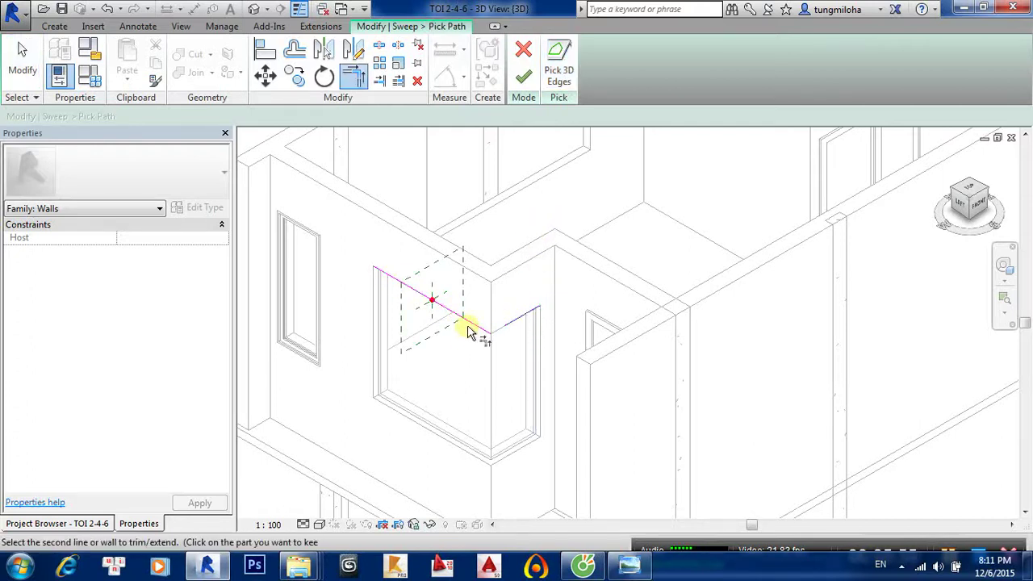
{"action": "left_click", "coordinate": [469, 322]}
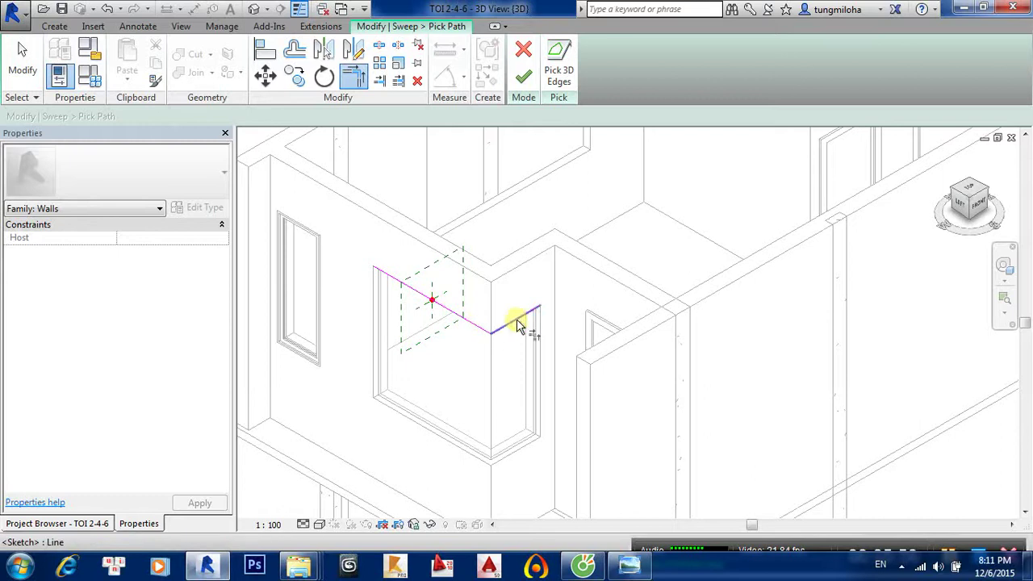
{"action": "left_click", "coordinate": [525, 78]}
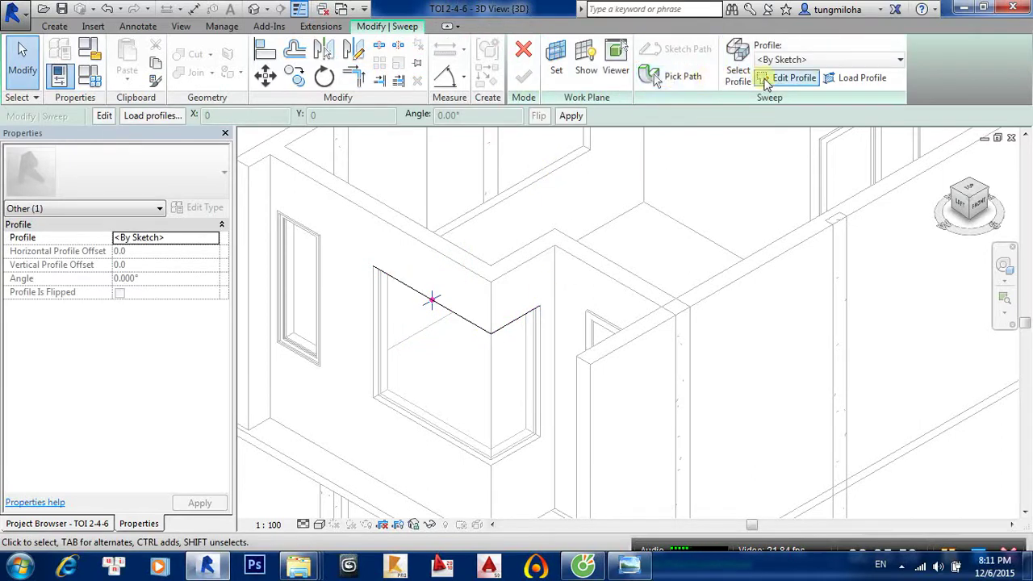
In the Front view, draw a profile rectangle at the reference-plane crossing.
{"action": "left_click", "coordinate": [787, 78]}
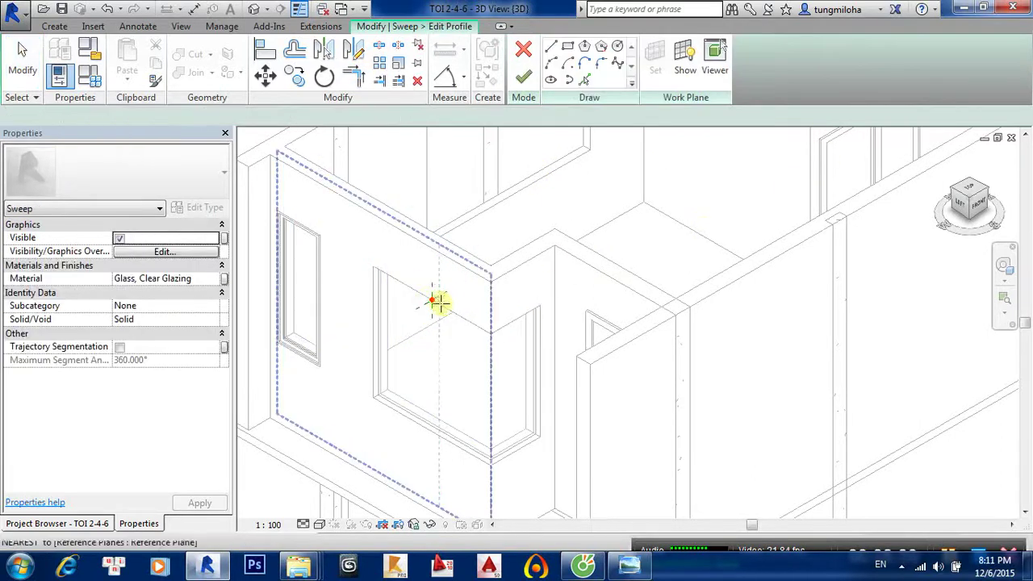
{"action": "left_click", "coordinate": [966, 202]}
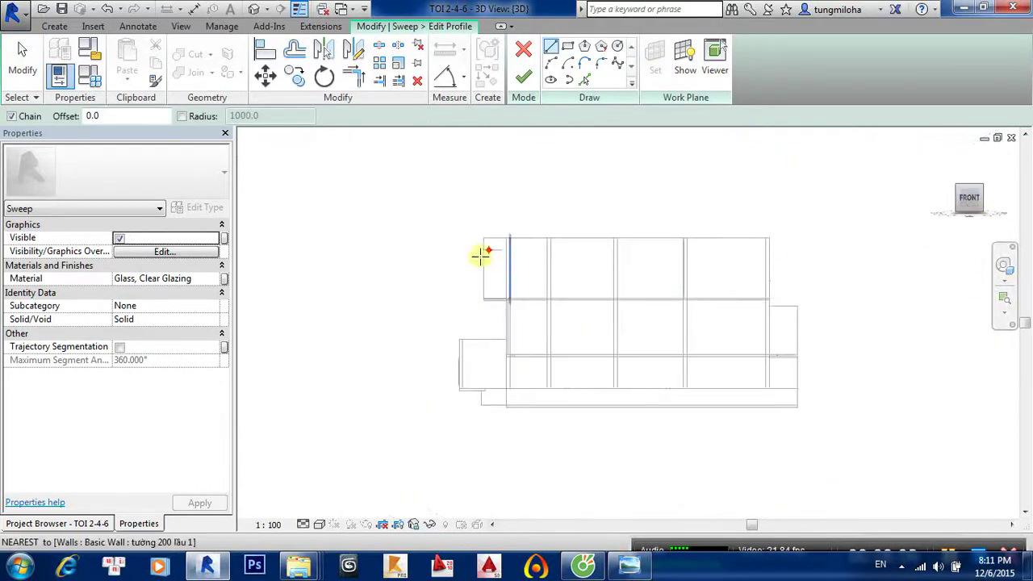
{"action": "scroll", "coordinate": [481, 255], "scroll_direction": "up", "scroll_amount": 3}
{"action": "scroll", "coordinate": [479, 231], "scroll_direction": "up", "scroll_amount": 2}
{"action": "middle_click_drag", "start_coordinate": [473, 231], "coordinate": [546, 270]}
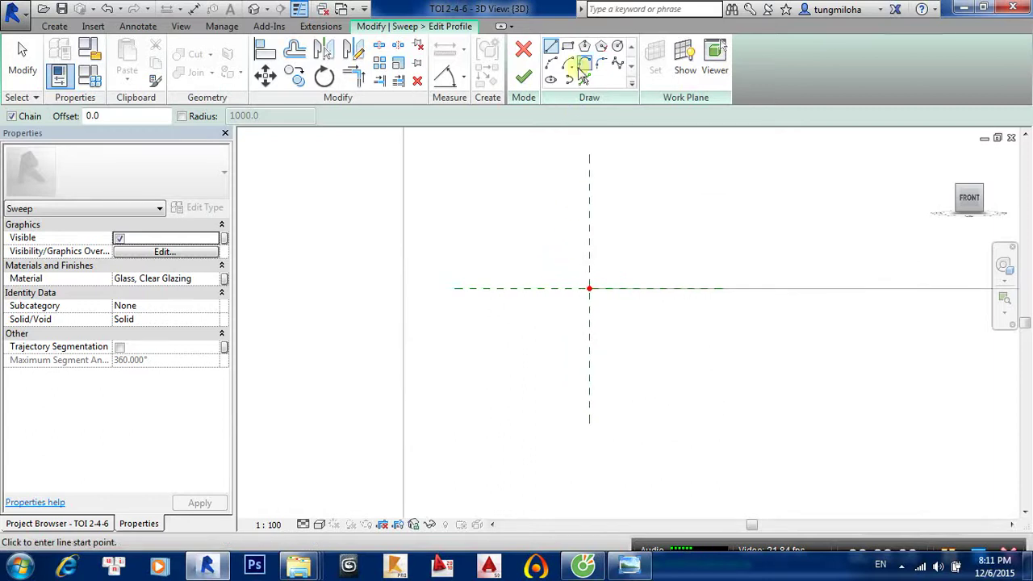
{"action": "left_click", "coordinate": [568, 46]}
{"action": "left_click", "coordinate": [589, 288]}
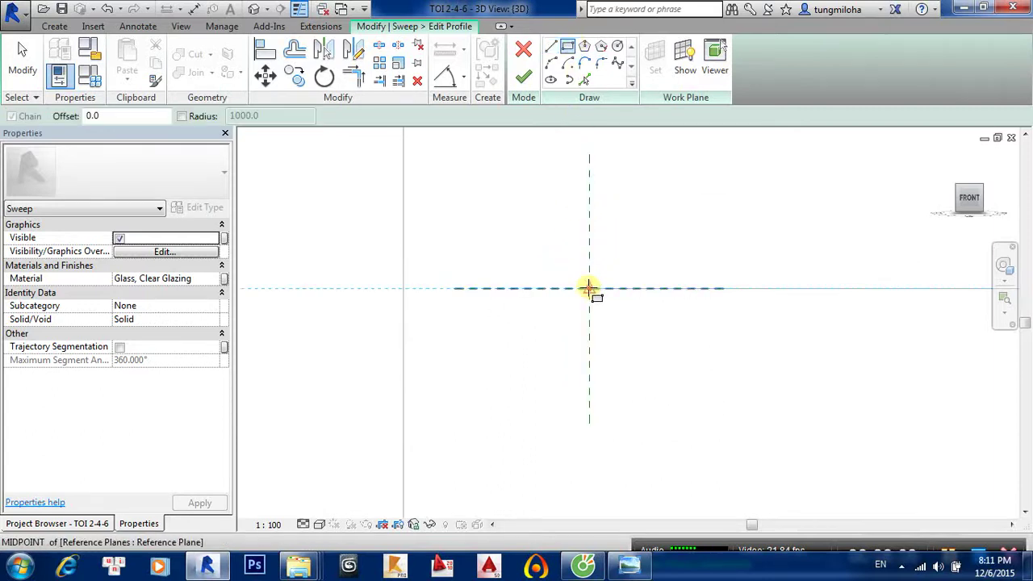
{"action": "left_click", "coordinate": [492, 251]}
{"action": "middle_click_drag", "start_coordinate": [548, 236], "coordinate": [602, 245]}
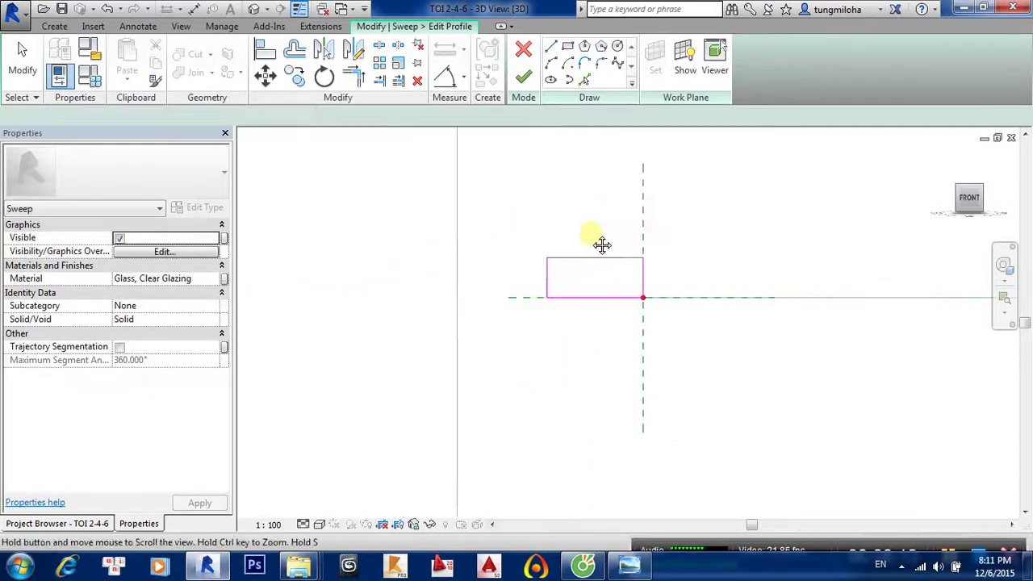
{"action": "scroll", "coordinate": [602, 245], "scroll_direction": "down", "scroll_amount": 1}
{"action": "key", "text": "Escape"}
Set the profile rectangle to 200 wide and 100 tall.
{"action": "left_click", "coordinate": [579, 271]}
{"action": "left_click", "coordinate": [609, 295]}
{"action": "type", "text": "200"}
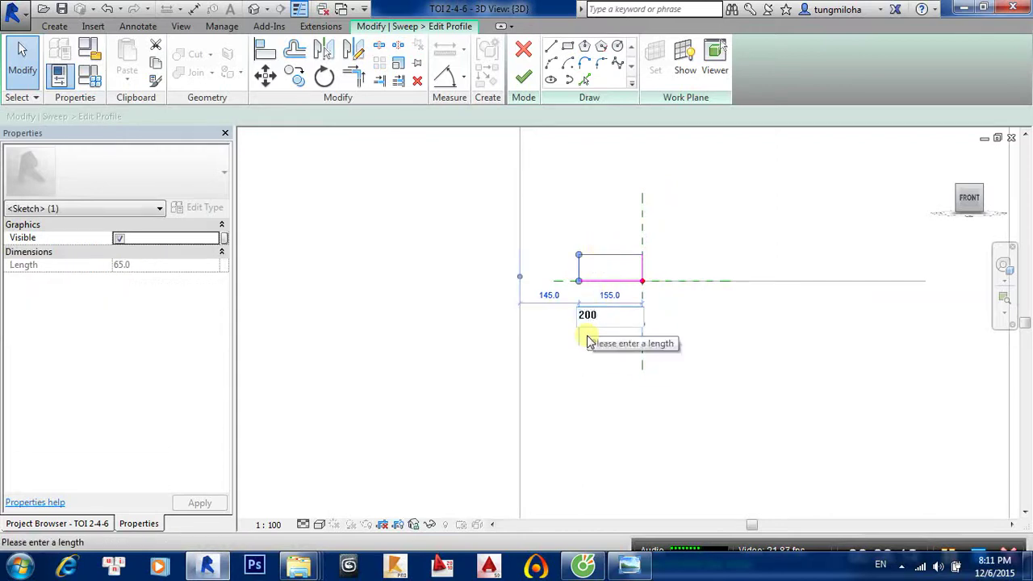
{"action": "key", "text": "Return"}
{"action": "left_click", "coordinate": [622, 257]}
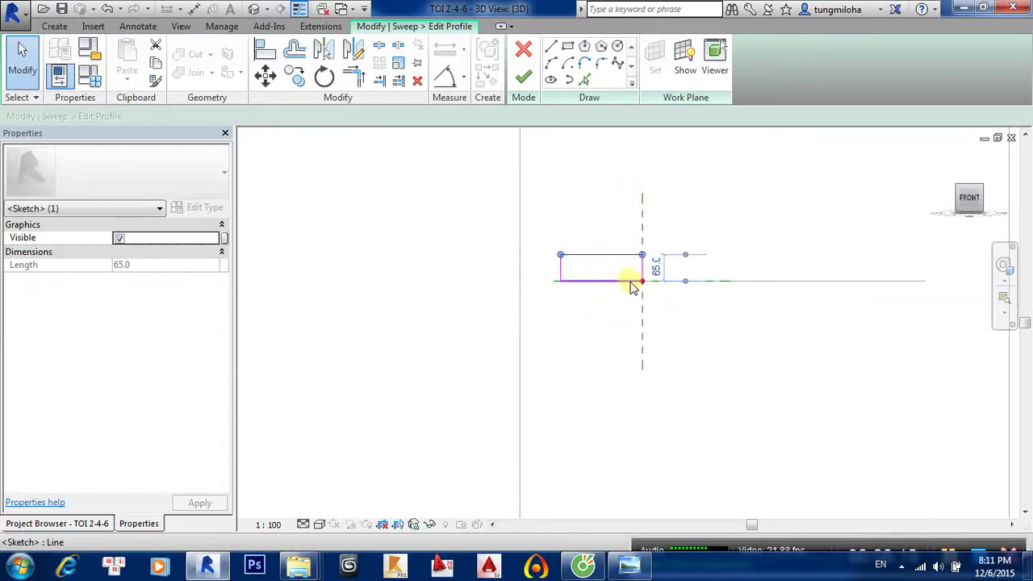
{"action": "left_click", "coordinate": [656, 269]}
{"action": "type", "text": "100"}
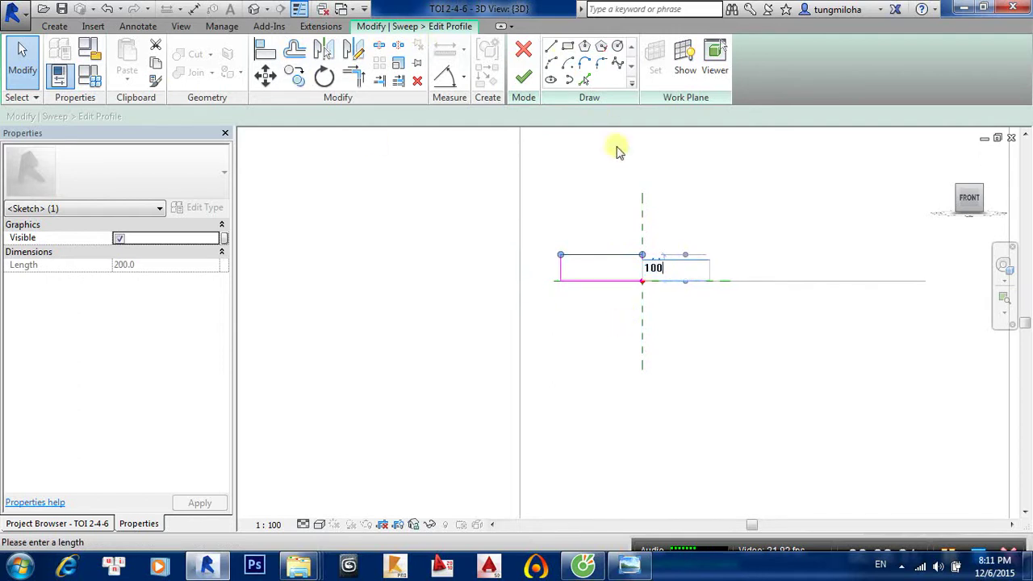
{"action": "key", "text": "Return"}
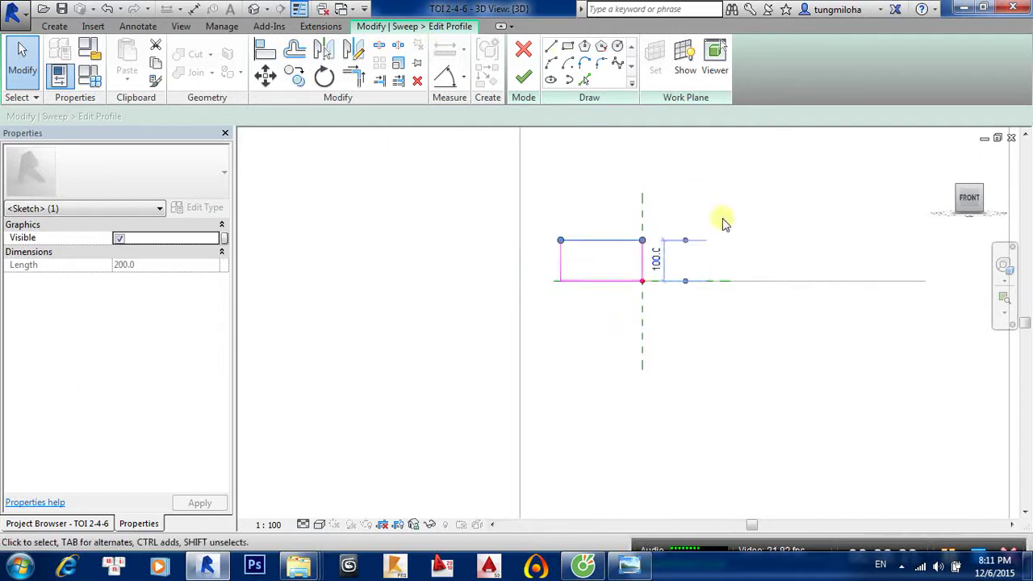
{"action": "left_click", "coordinate": [625, 155]}
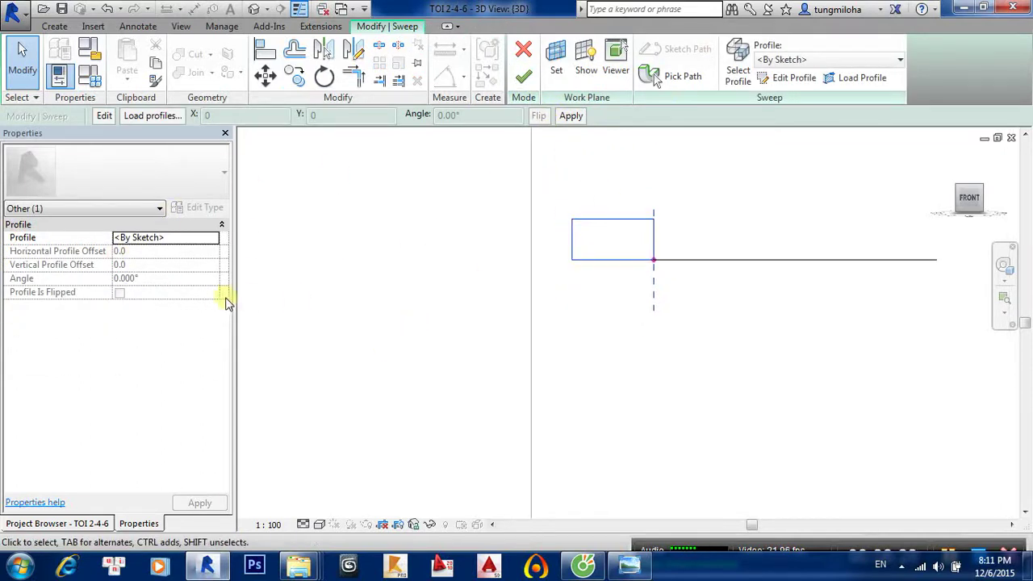
Assign Gypsum Wall Board as the sweep's material and finish the profile edit.
{"action": "left_click", "coordinate": [785, 80]}
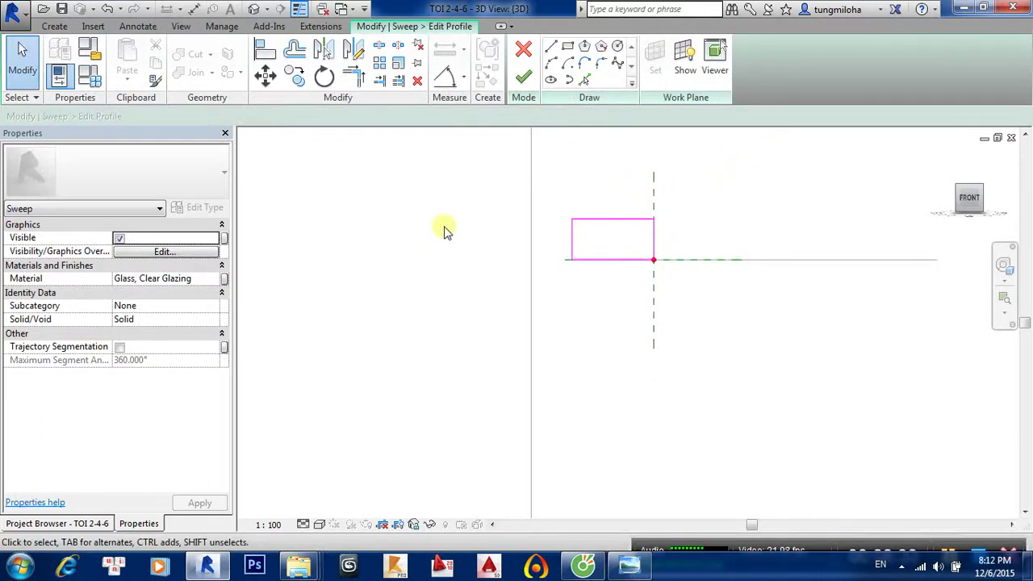
{"action": "left_click", "coordinate": [210, 277]}
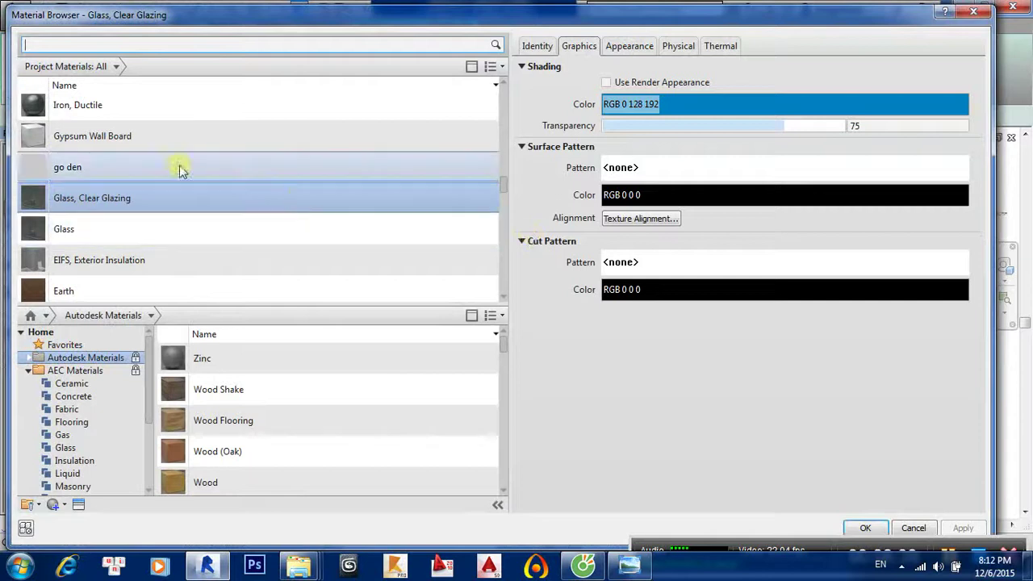
{"action": "left_click", "coordinate": [139, 142]}
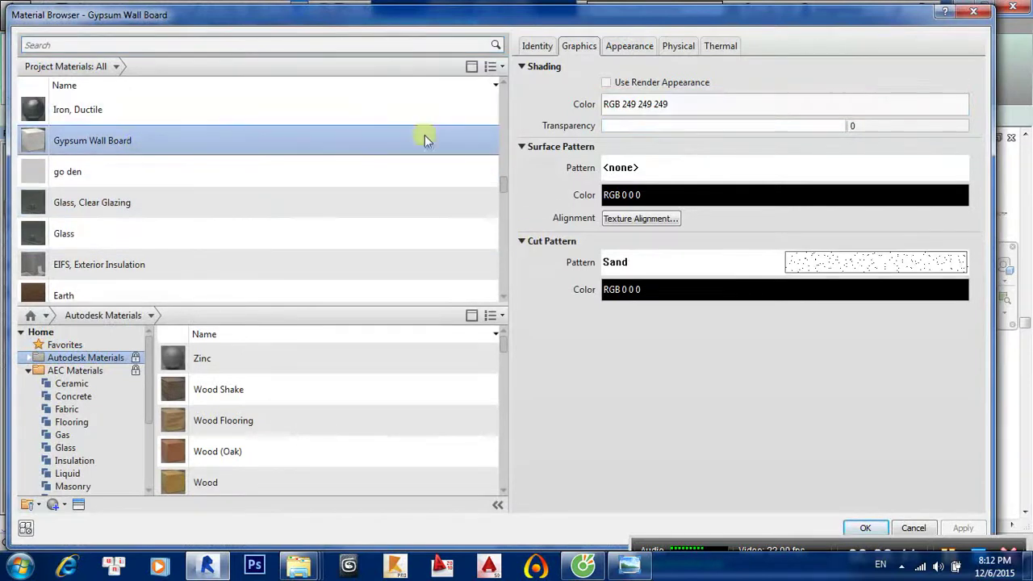
{"action": "left_click", "coordinate": [629, 47]}
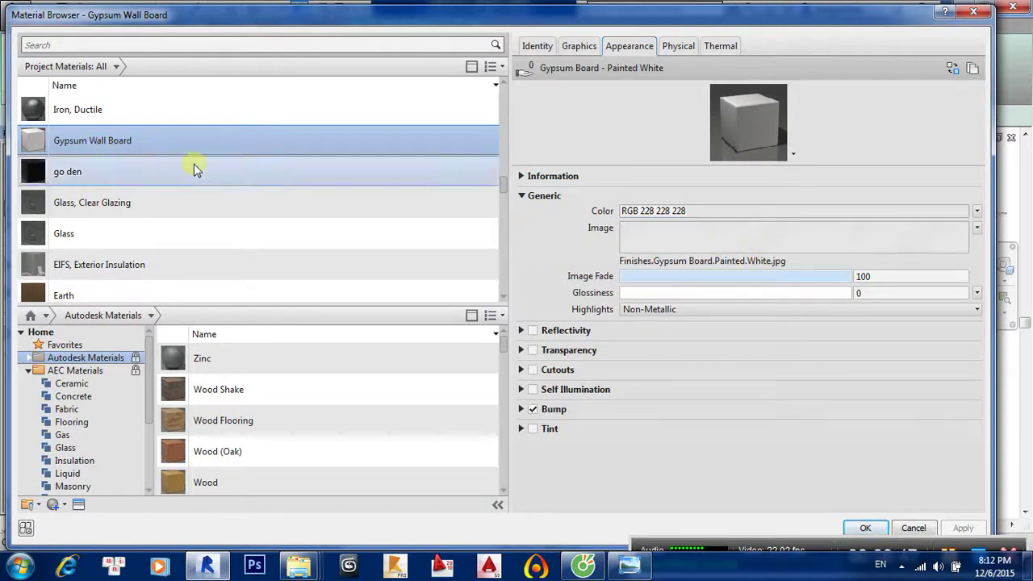
{"action": "scroll", "coordinate": [242, 185], "scroll_direction": "down", "scroll_amount": 1}
{"action": "left_click", "coordinate": [865, 529]}
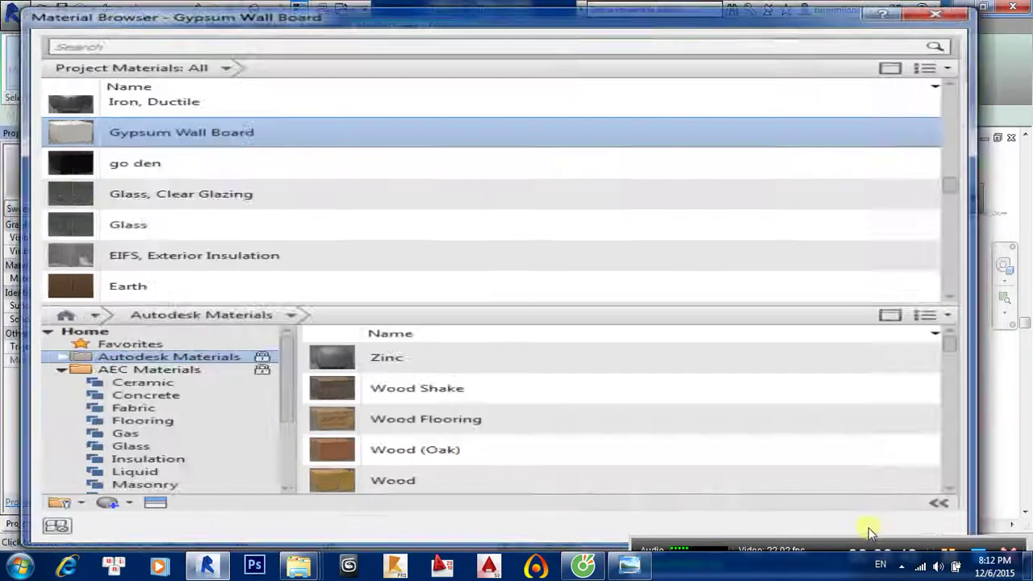
{"action": "left_click", "coordinate": [532, 90]}
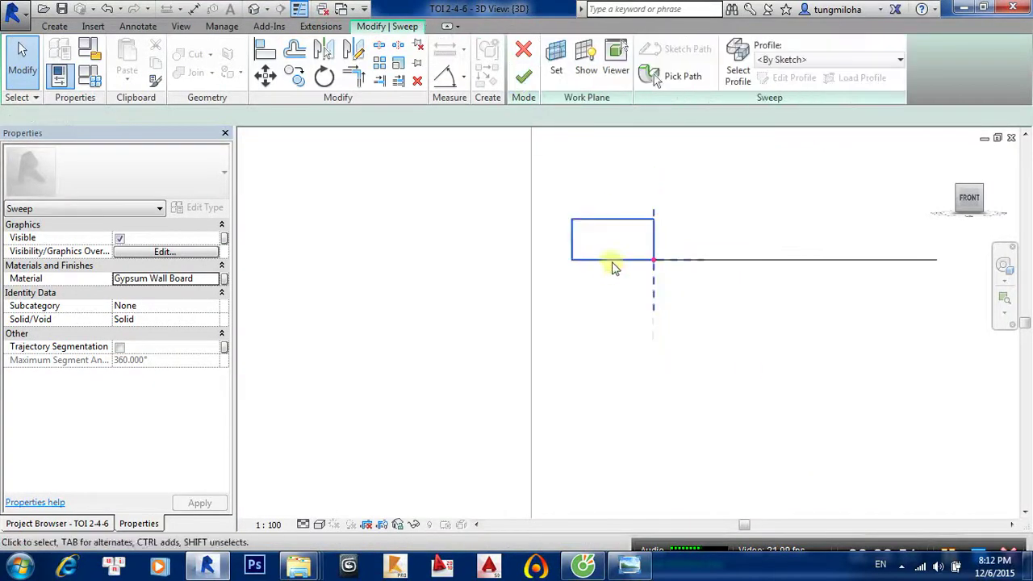
Finish the sweep and orbit around the building to inspect the ledge over the corner window.
{"action": "left_click", "coordinate": [524, 78]}
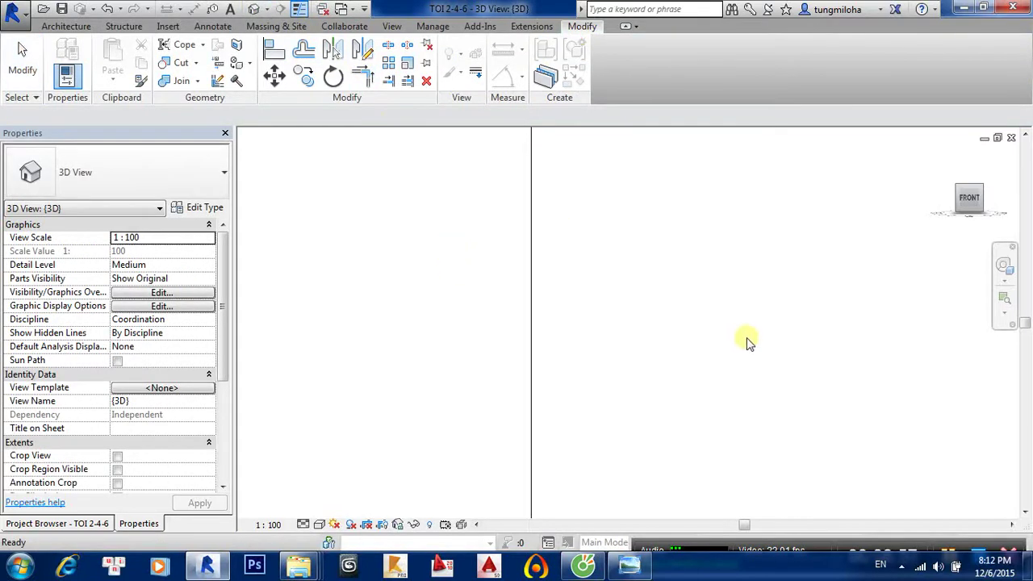
{"action": "mouse_move", "coordinate": [968, 197]}
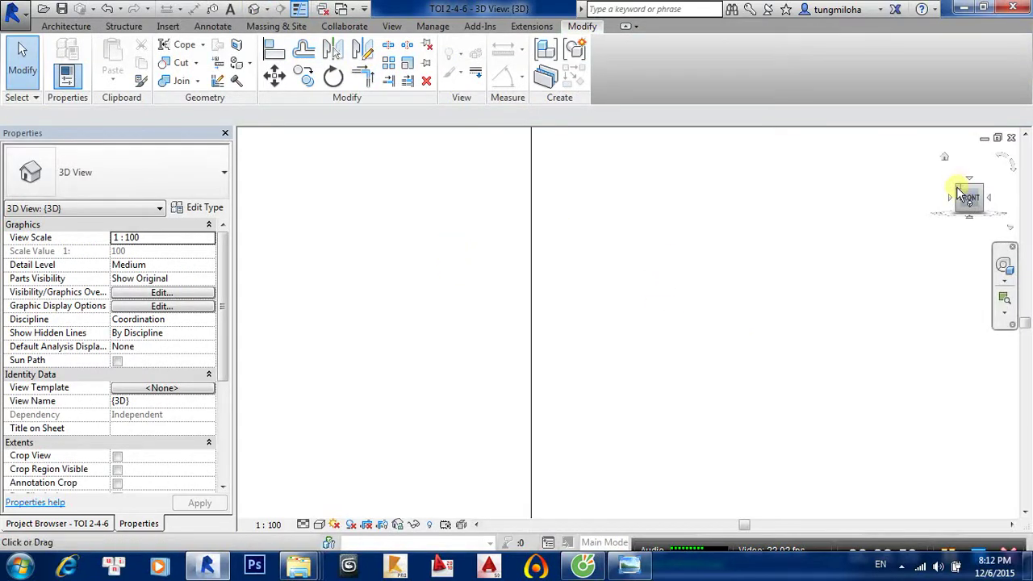
{"action": "left_click_drag", "start_coordinate": [960, 193], "coordinate": [924, 232]}
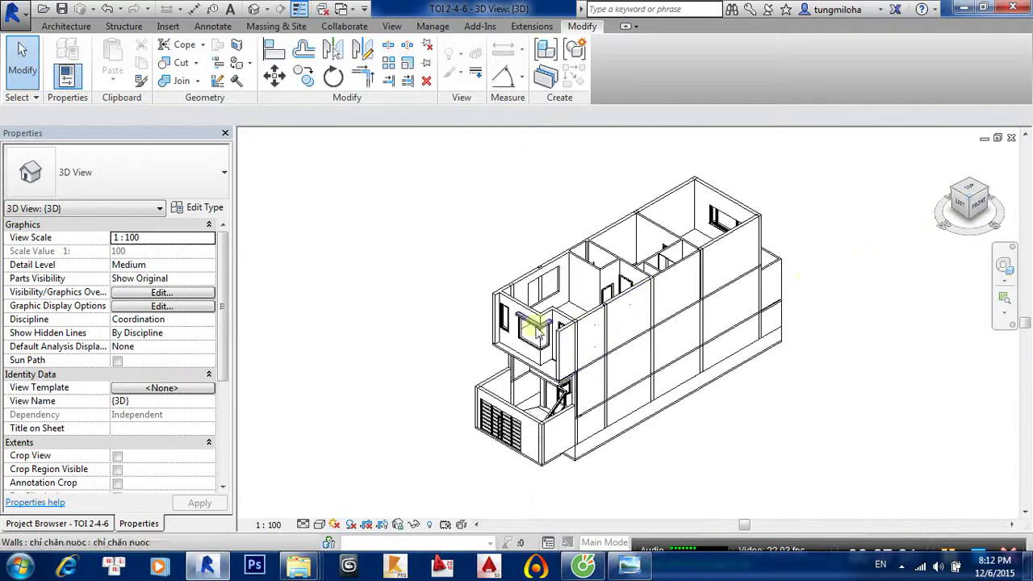
{"action": "scroll", "coordinate": [537, 323], "scroll_direction": "up", "scroll_amount": 3}
{"action": "scroll", "coordinate": [512, 327], "scroll_direction": "up", "scroll_amount": 2}
{"action": "scroll", "coordinate": [644, 468], "scroll_direction": "down", "scroll_amount": 2}
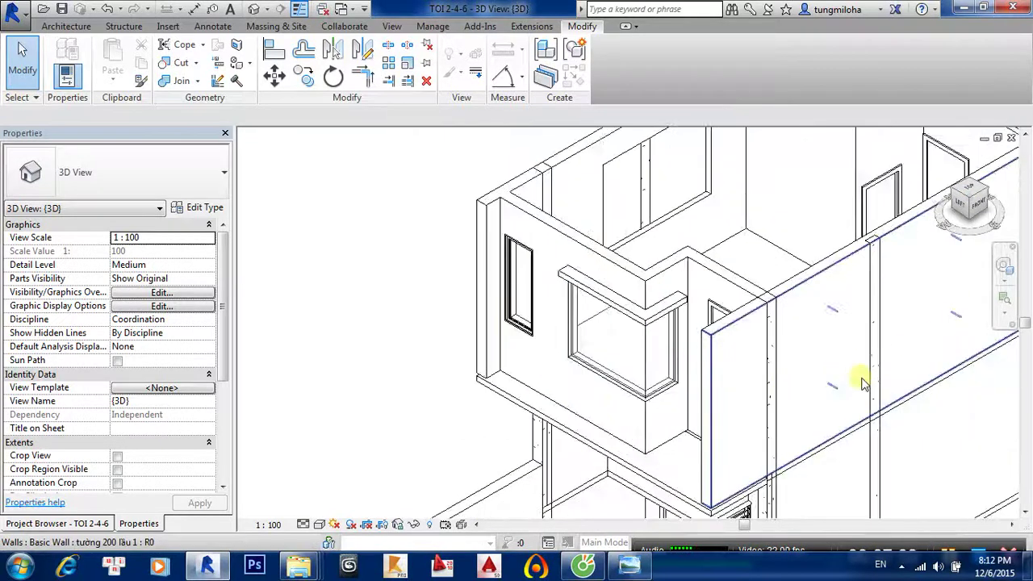
{"action": "mouse_move", "coordinate": [784, 428]}
{"action": "middle_mouse_down", "text": "shift"}
{"action": "mouse_move", "coordinate": [732, 444]}
{"action": "mouse_move", "coordinate": [783, 365]}
{"action": "mouse_move", "coordinate": [883, 364]}
{"action": "mouse_move", "coordinate": [812, 329]}
{"action": "mouse_move", "coordinate": [777, 239]}
{"action": "mouse_move", "coordinate": [766, 296]}
{"action": "middle_mouse_up", "text": "shift"}
{"action": "scroll", "coordinate": [670, 253], "scroll_direction": "up", "scroll_amount": 2}
{"action": "scroll", "coordinate": [676, 295], "scroll_direction": "up", "scroll_amount": 2}
{"action": "mouse_move", "coordinate": [675, 296]}
{"action": "middle_mouse_down", "text": "shift"}
{"action": "mouse_move", "coordinate": [634, 401]}
{"action": "mouse_move", "coordinate": [697, 173]}
{"action": "mouse_move", "coordinate": [726, 202]}
{"action": "mouse_move", "coordinate": [683, 299]}
{"action": "mouse_move", "coordinate": [910, 96]}
{"action": "middle_mouse_up", "text": "shift"}
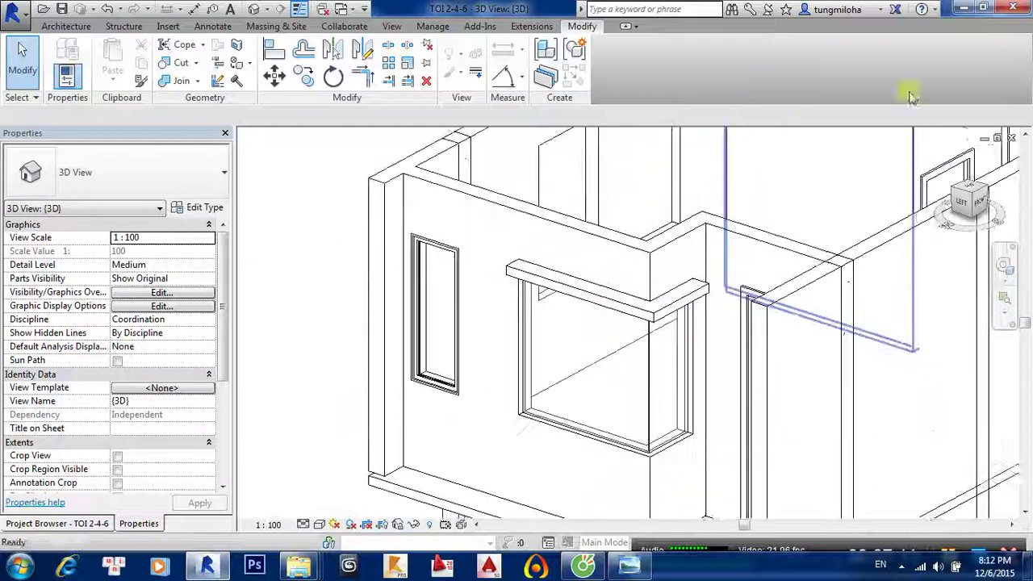
{"action": "scroll", "coordinate": [670, 319], "scroll_direction": "down", "scroll_amount": 2}
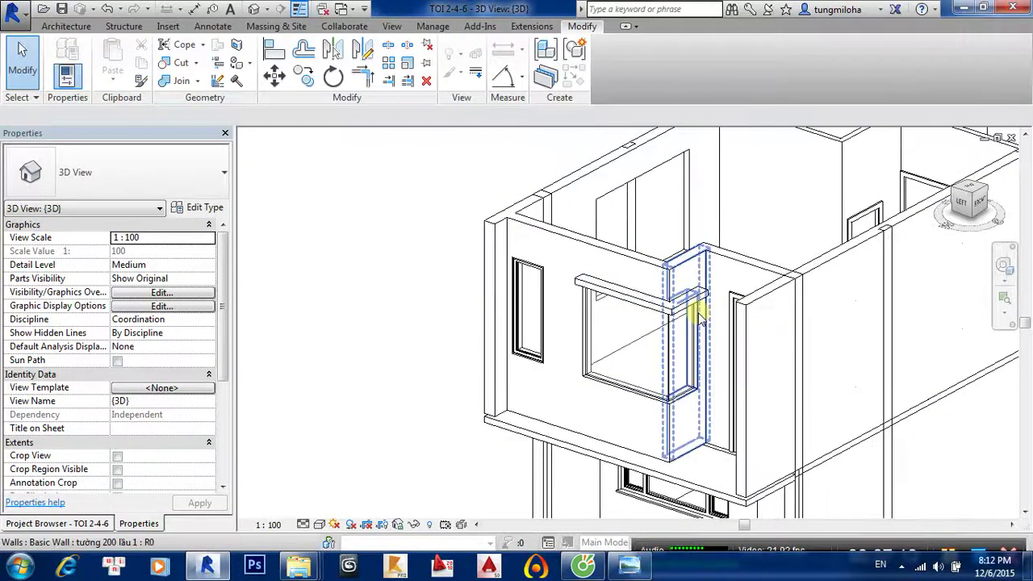